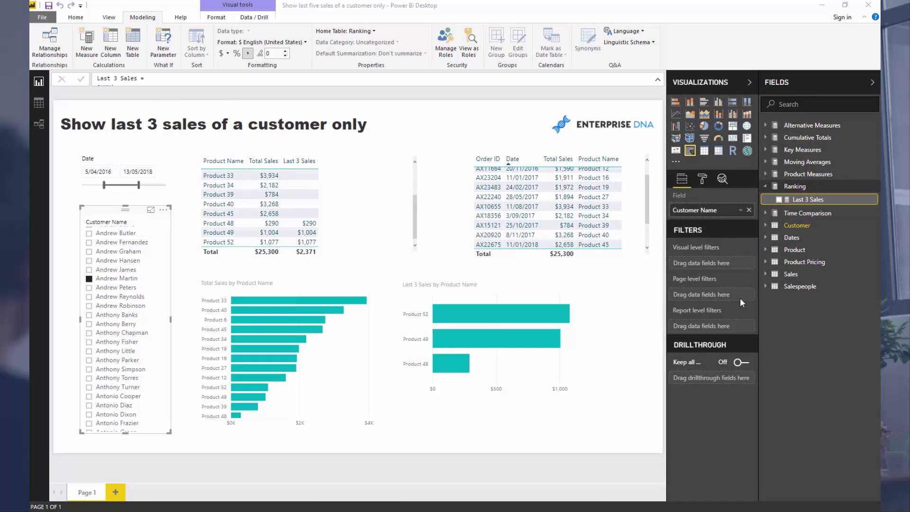
Step: Select the product table and the Last 3 Sales by Product Name chart, discarding an accidental empty visual
click(340, 179)
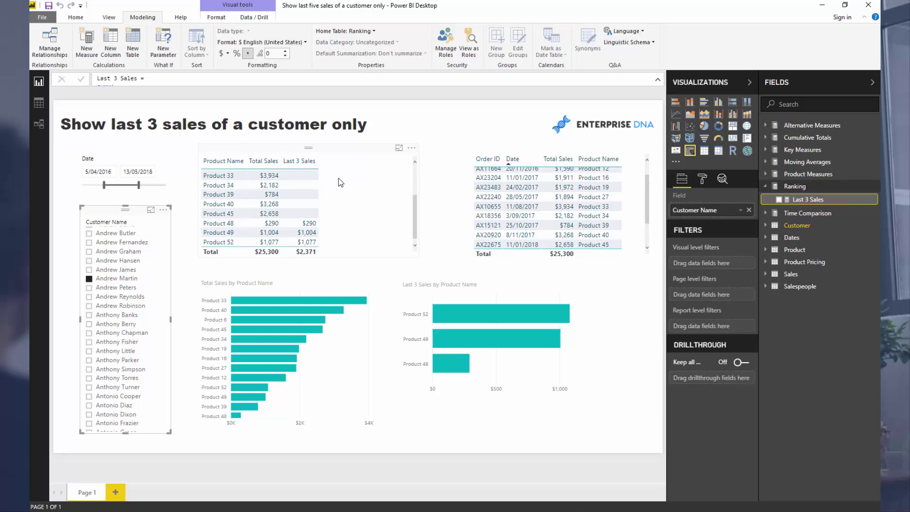
drag(62, 127, 372, 131)
click(377, 129)
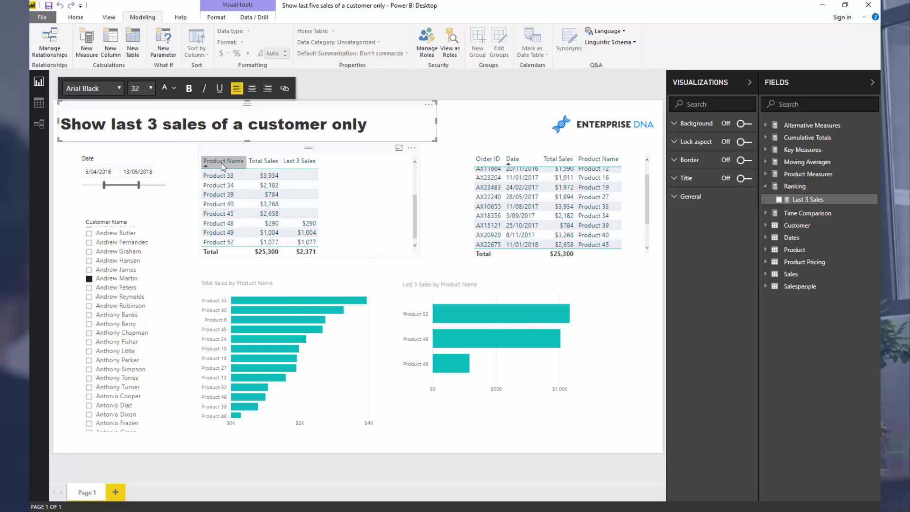
click(524, 333)
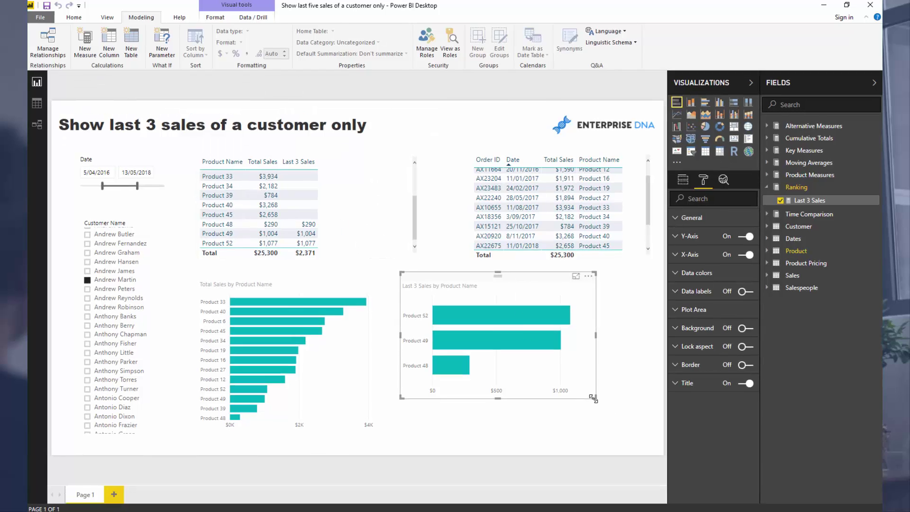
double_click(567, 465)
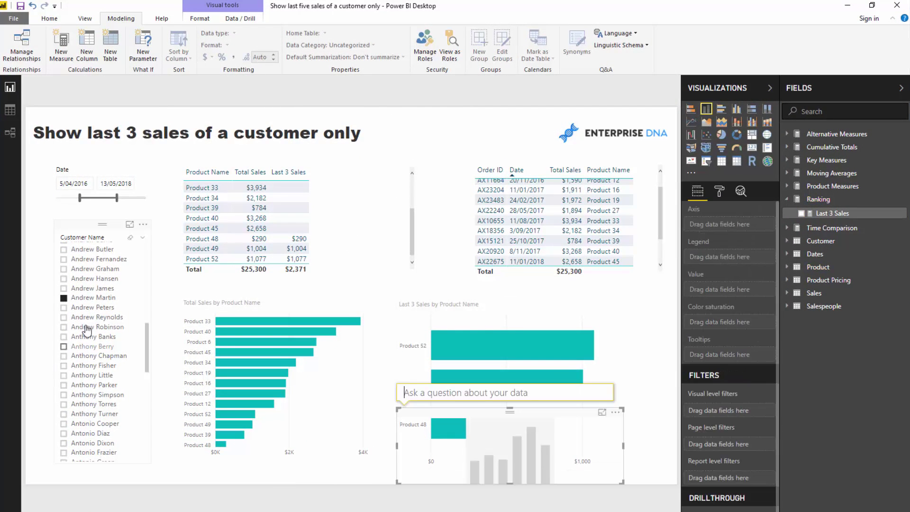
key(Escape)
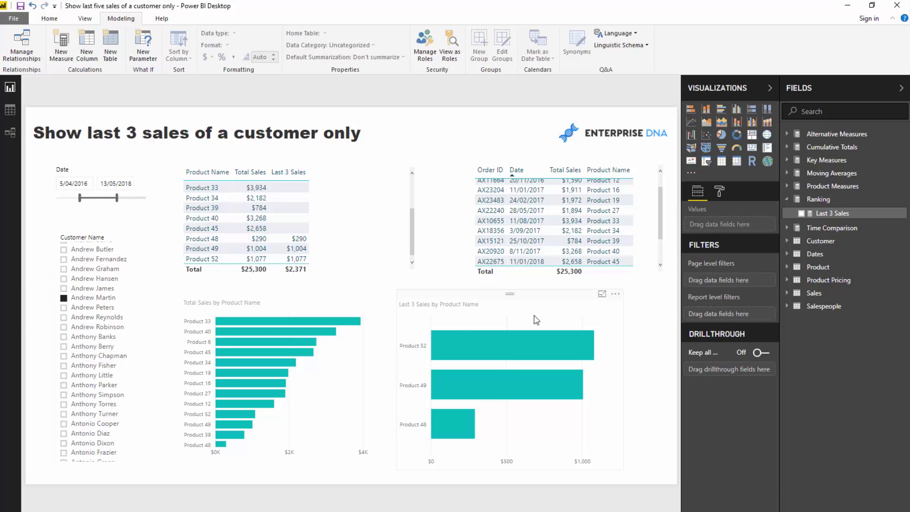
click(558, 305)
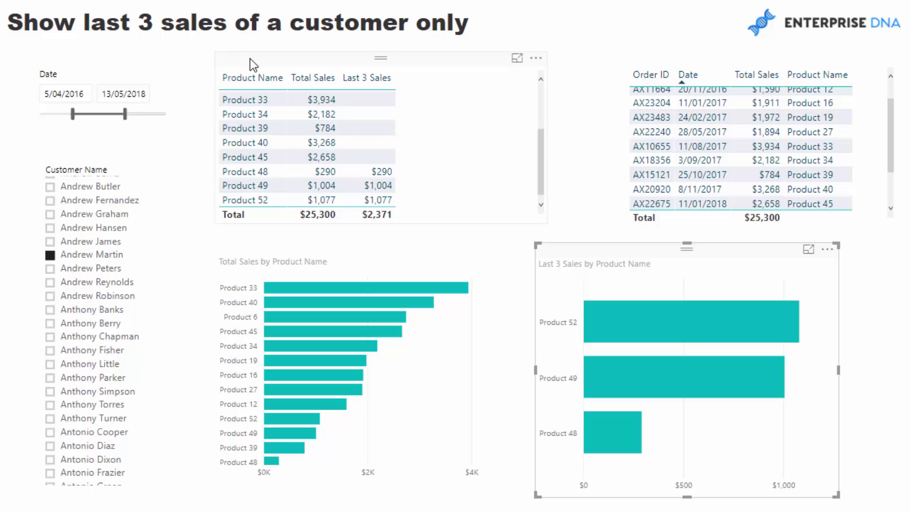
Step: Set the dates to 18/08/2016–19/07/2018, filter to one customer, and show the Last 3 Sales formula
mouse_move(124, 114)
mouse_down()
mouse_move(82, 114)
mouse_move(130, 119)
mouse_up()
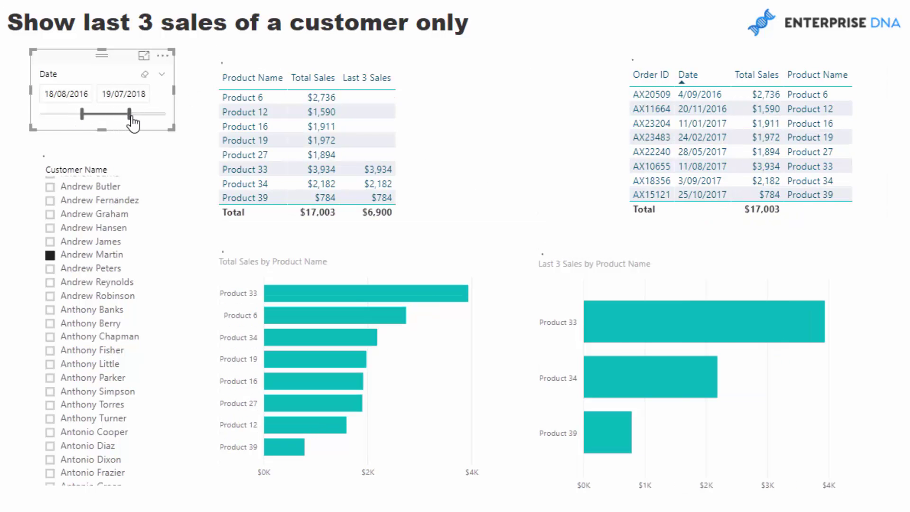
scroll(477, 143, down, 2)
scroll(477, 143, down, 2)
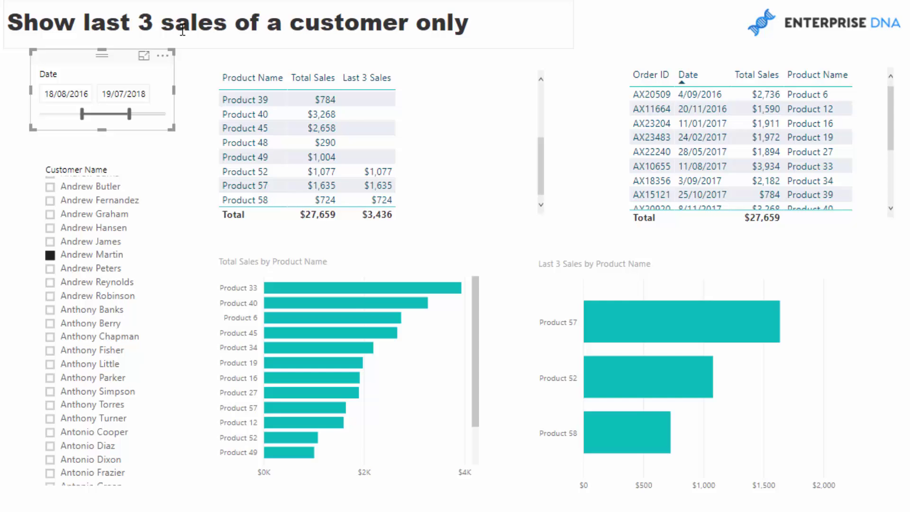
click(79, 365)
click(71, 446)
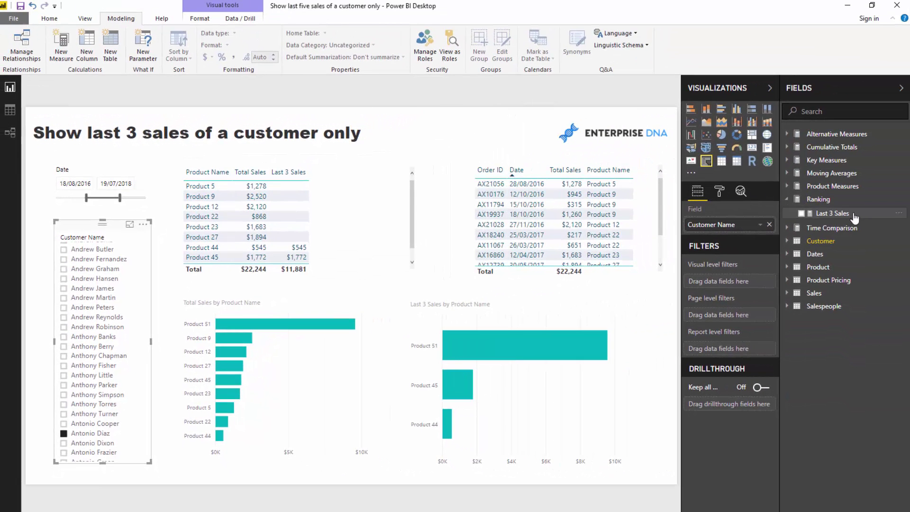
click(853, 216)
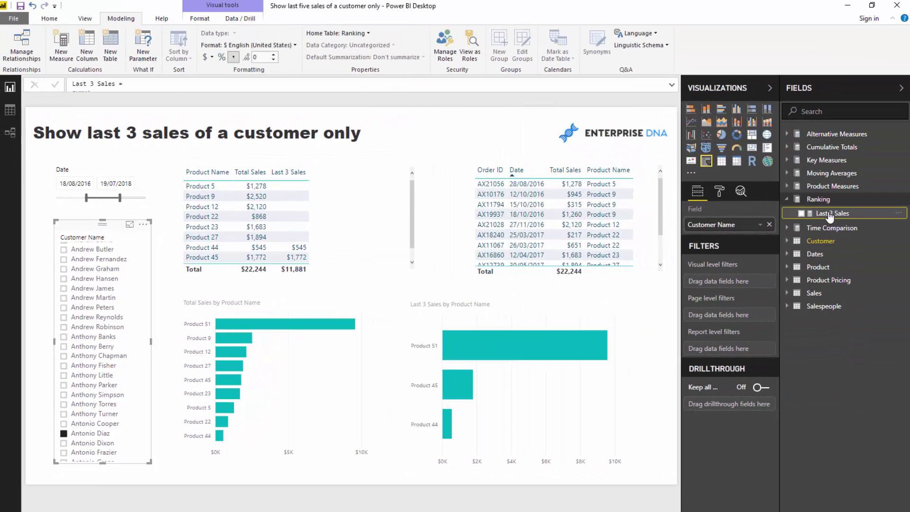
Step: Indent the SUMMARIZE and Sales[Purchase Date] lines of Last 3 Sales, then filter to another customer
click(672, 86)
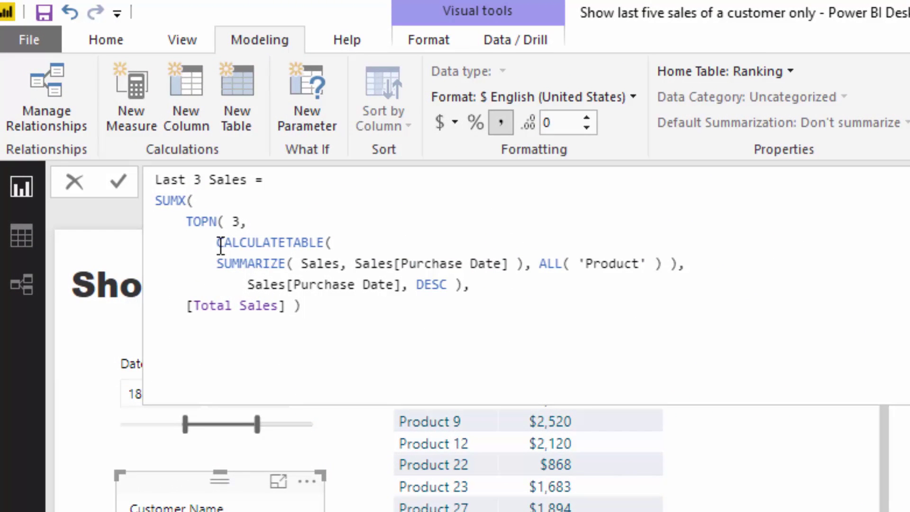
click(219, 271)
key(Tab)
click(248, 285)
key(Tab)
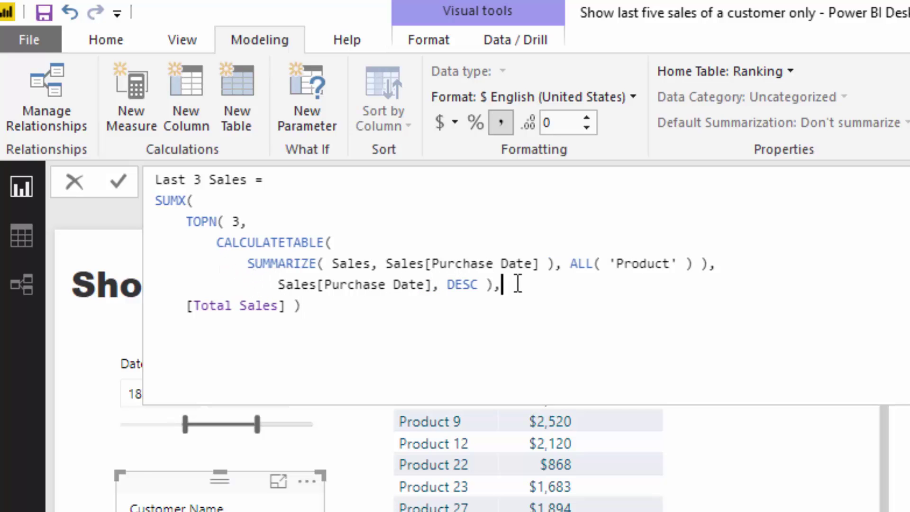
key(Return)
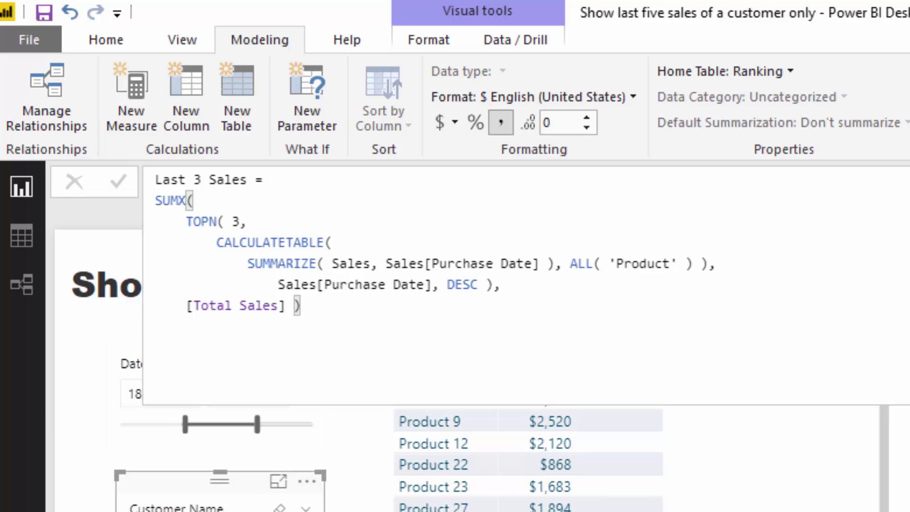
click(160, 511)
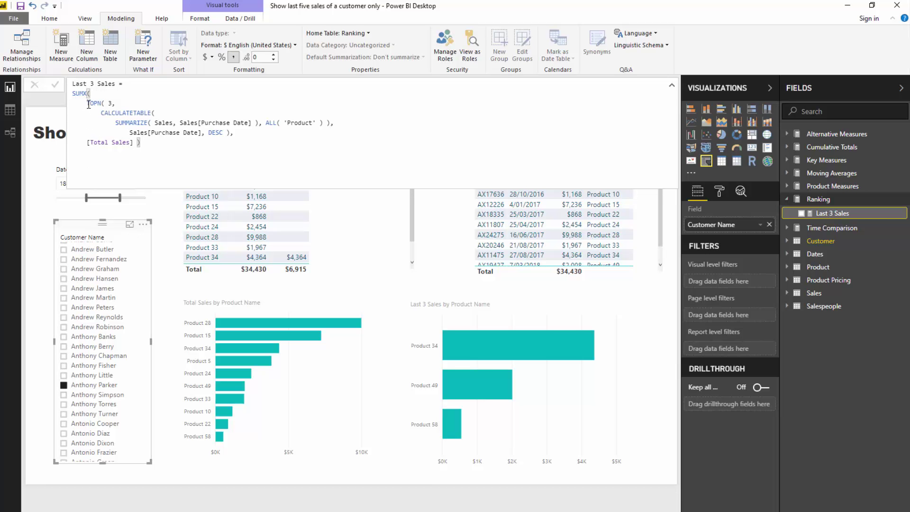
drag(88, 104, 115, 103)
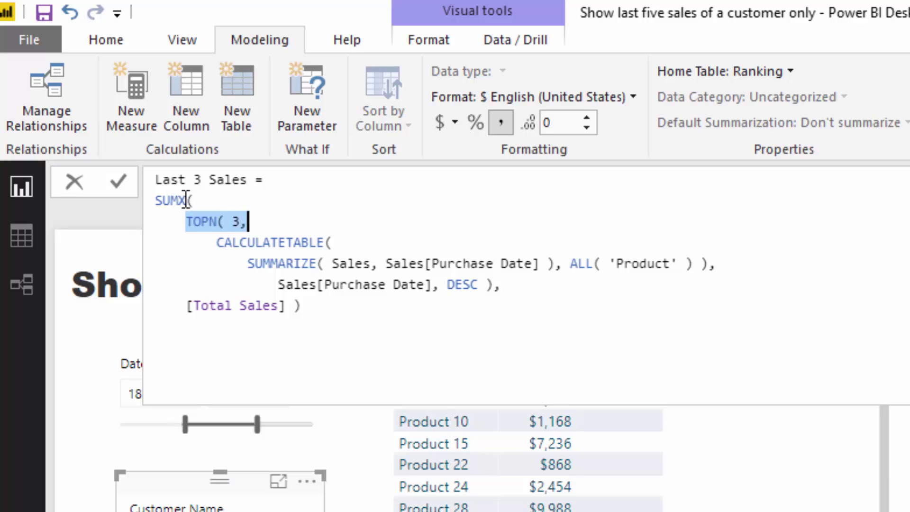
double_click(194, 223)
double_click(234, 221)
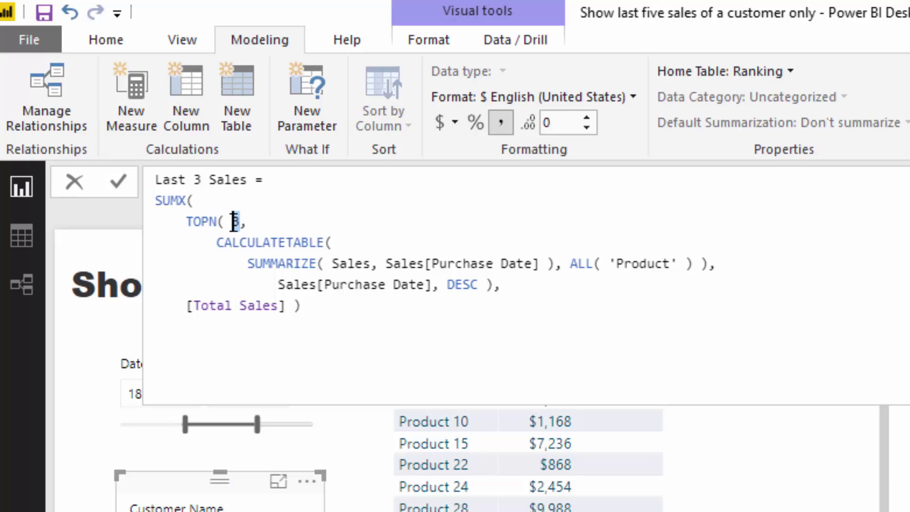
click(247, 222)
drag(484, 285, 463, 285)
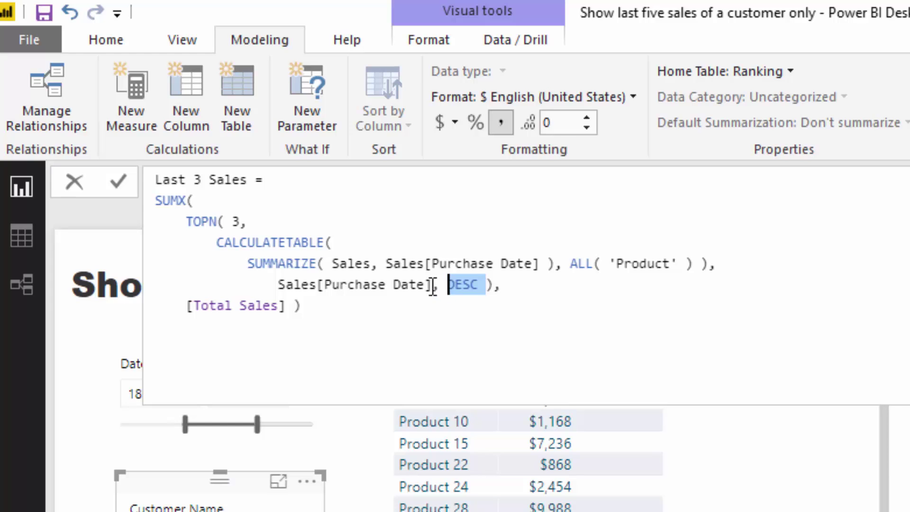
drag(432, 287, 278, 285)
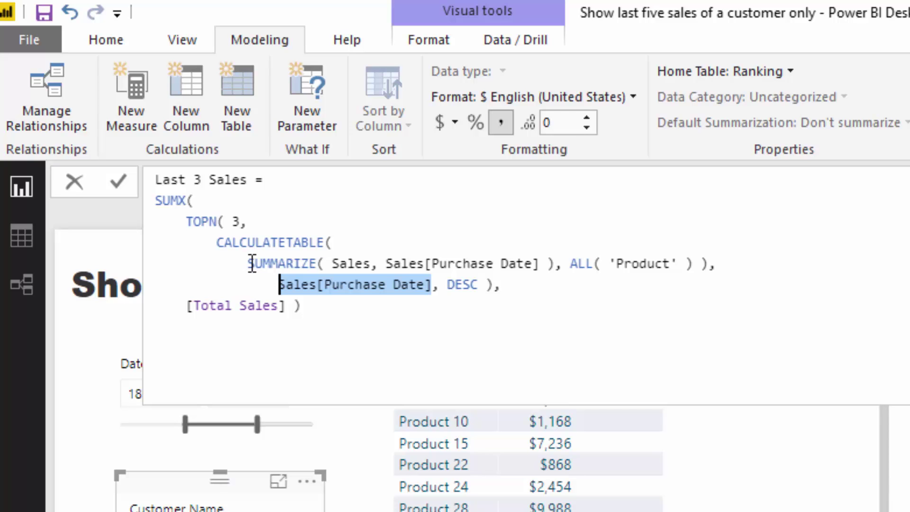
drag(252, 264, 554, 264)
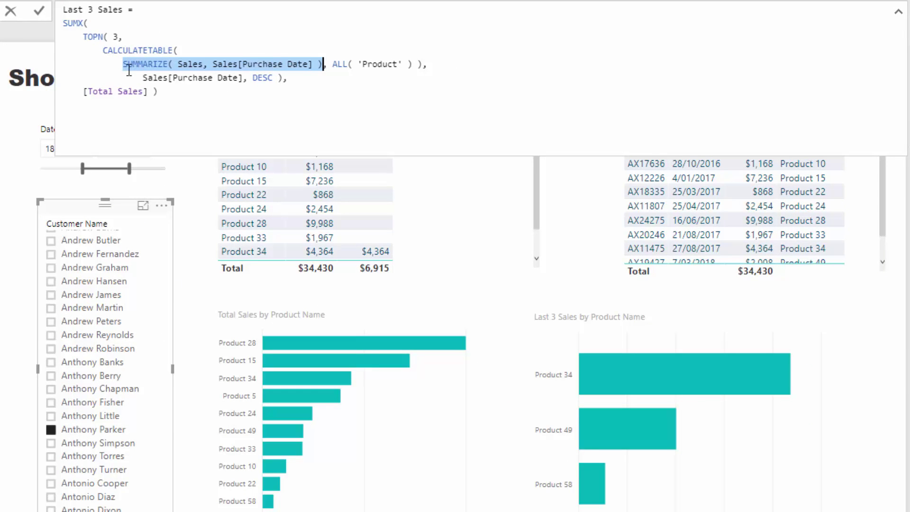
Step: Highlight Sales[Purchase Date], DESC, the TOPN 3 argument and [Total Sales] in the Last 3 Sales formula
drag(143, 77, 243, 78)
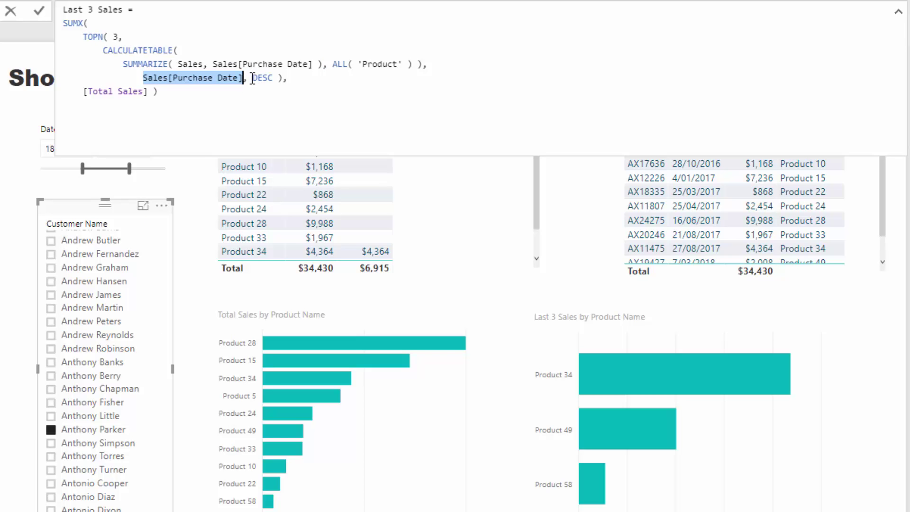
drag(253, 78, 278, 78)
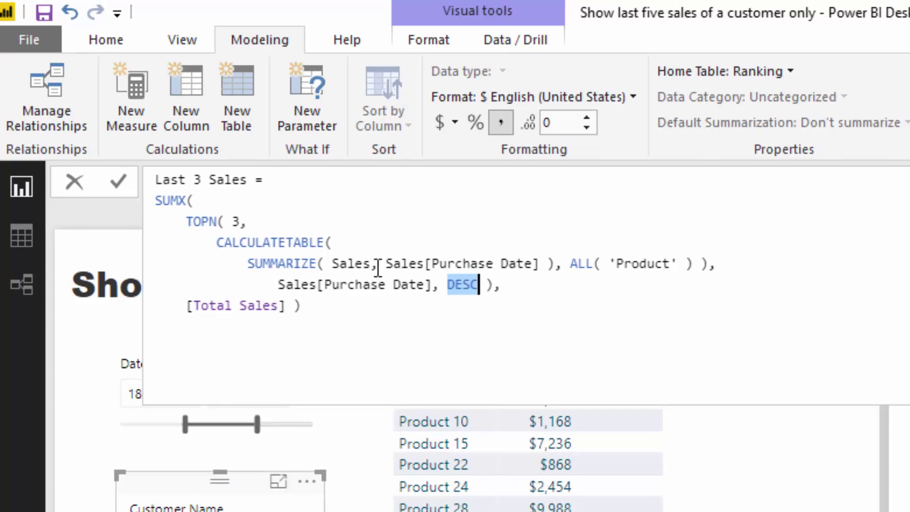
click(242, 221)
drag(242, 221, 233, 221)
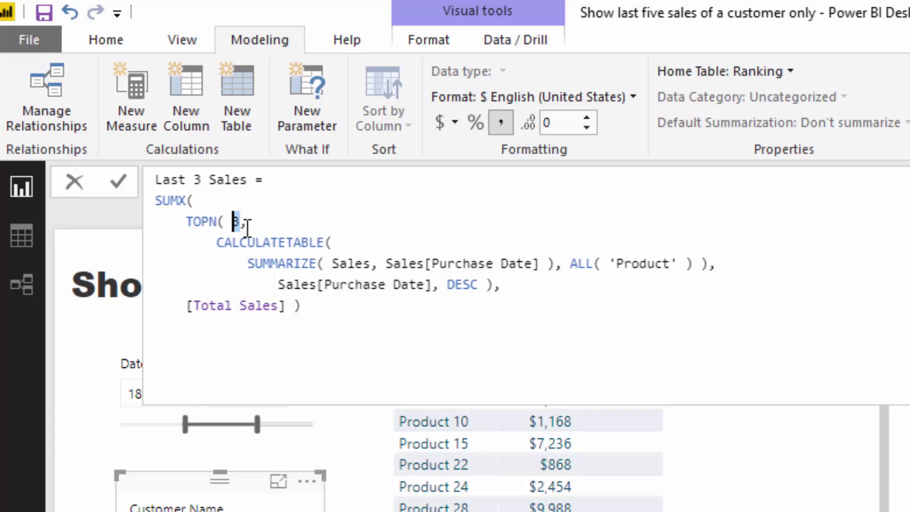
drag(284, 306, 187, 303)
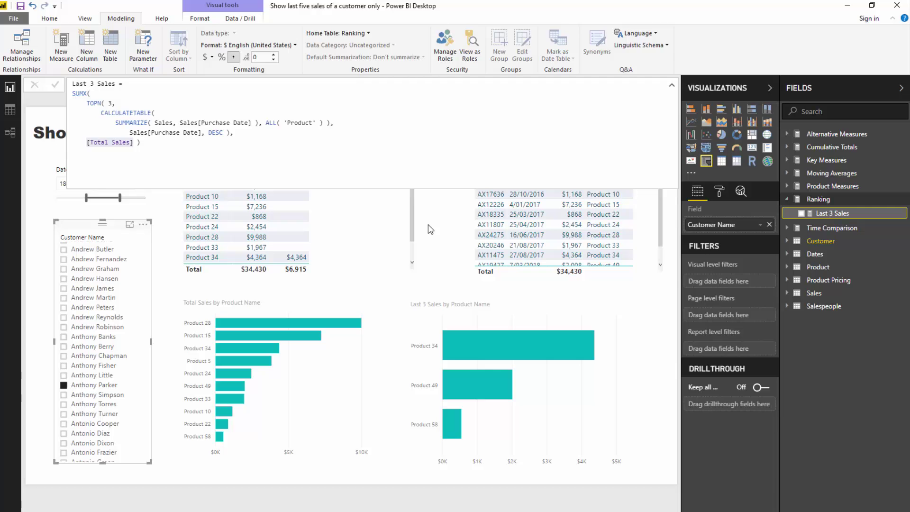
Step: Reopen the Last 3 Sales measure and select its entire DAX formula
click(909, 493)
click(377, 234)
click(832, 213)
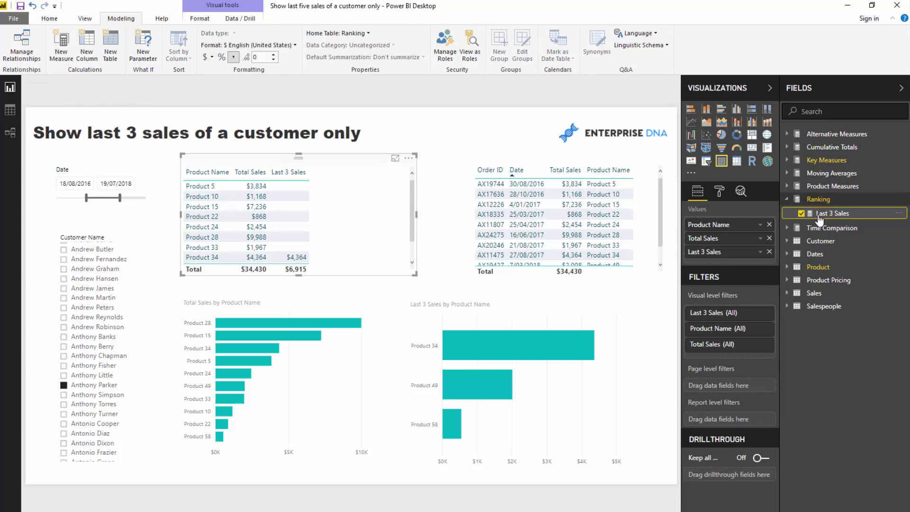
drag(141, 143, 43, 86)
key(ctrl+c)
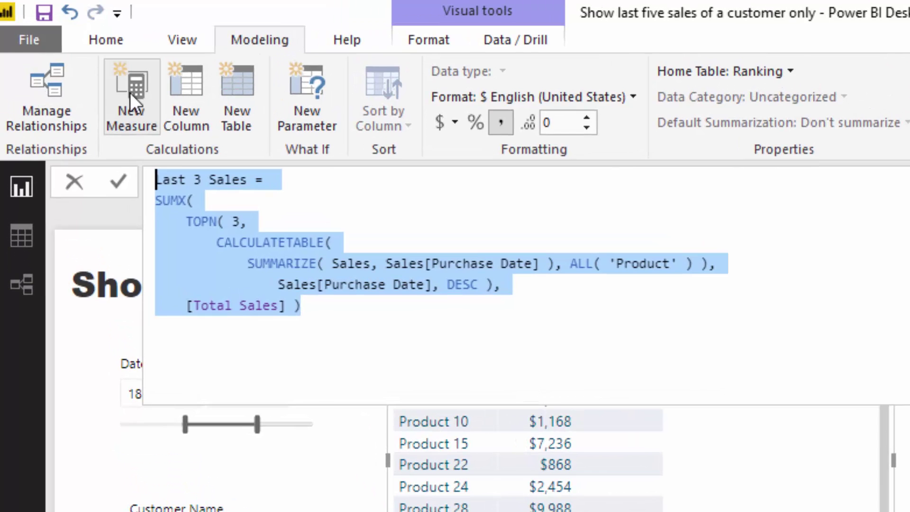
Step: Create a new measure from the pasted Last 3 Sales formula, named Last 3 Sales Wrong
click(60, 42)
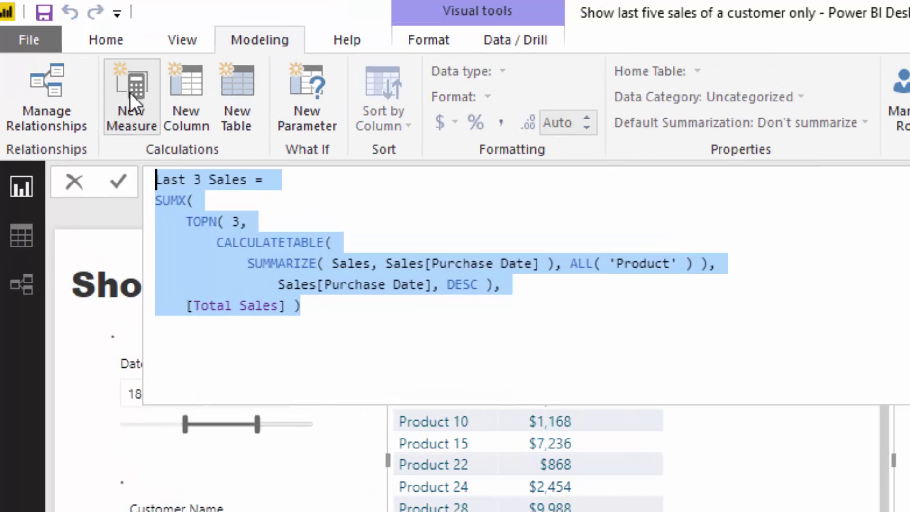
key(ctrl+v)
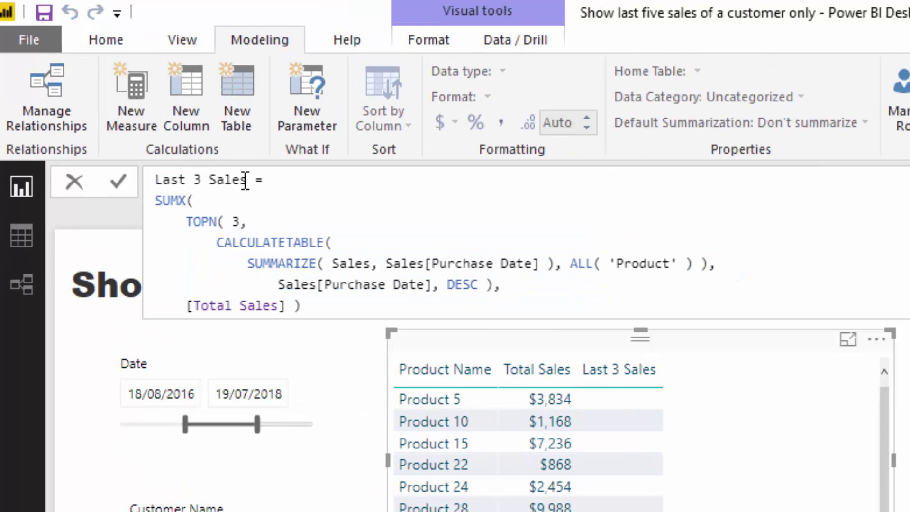
click(245, 180)
text(Wrong)
Step: Remove the CALCULATETABLE wrapper and the ALL('Product') argument from the Wrong formula
drag(155, 243, 334, 249)
key(BackSpace)
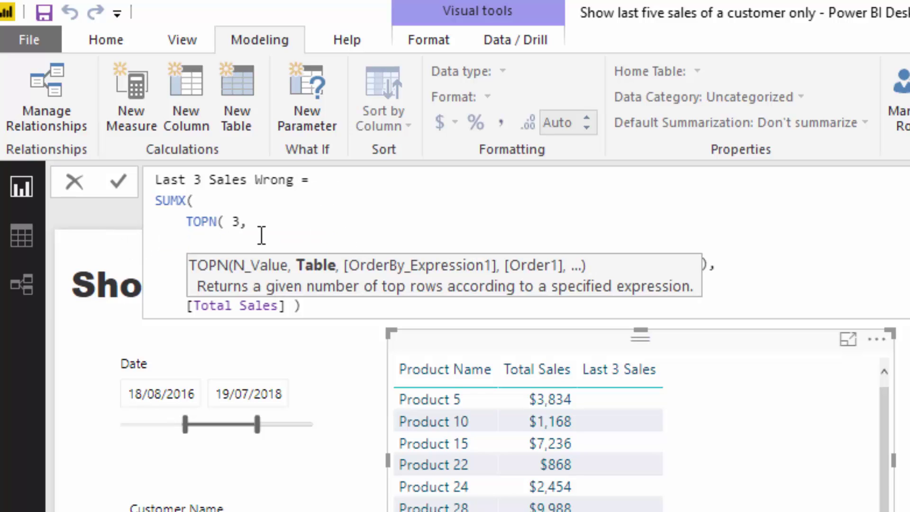
key(BackSpace)
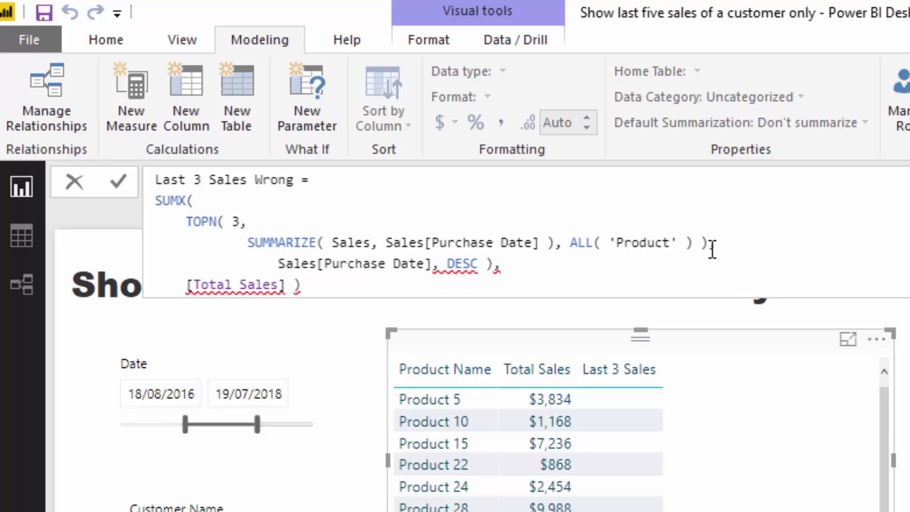
drag(712, 250, 553, 248)
key(BackSpace)
click(521, 269)
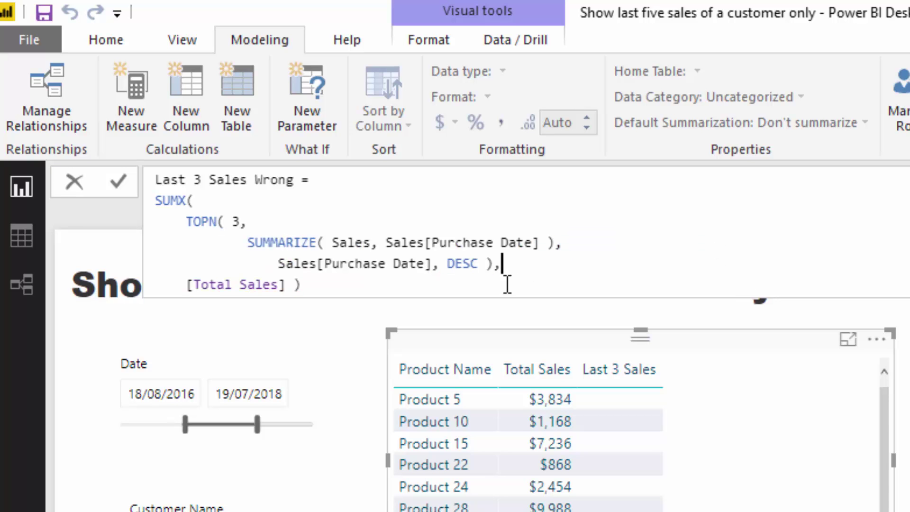
click(508, 285)
Step: Commit Last 3 Sales Wrong, add it as a widened product-table column, formatted $ English (United States)
key(Return)
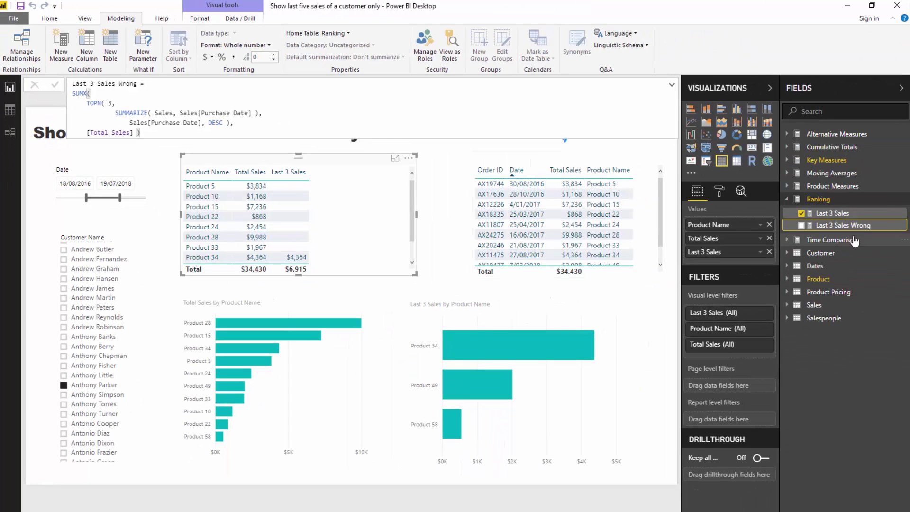
drag(909, 301, 487, 318)
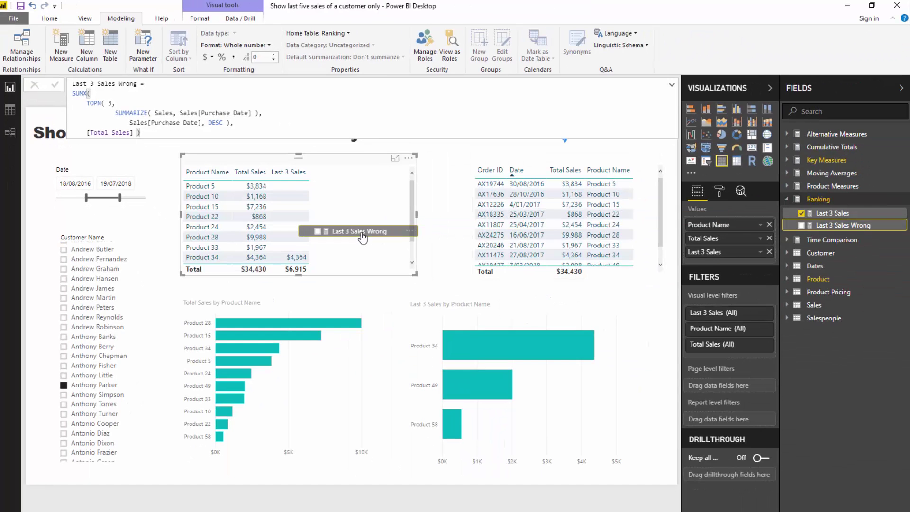
drag(363, 237, 363, 236)
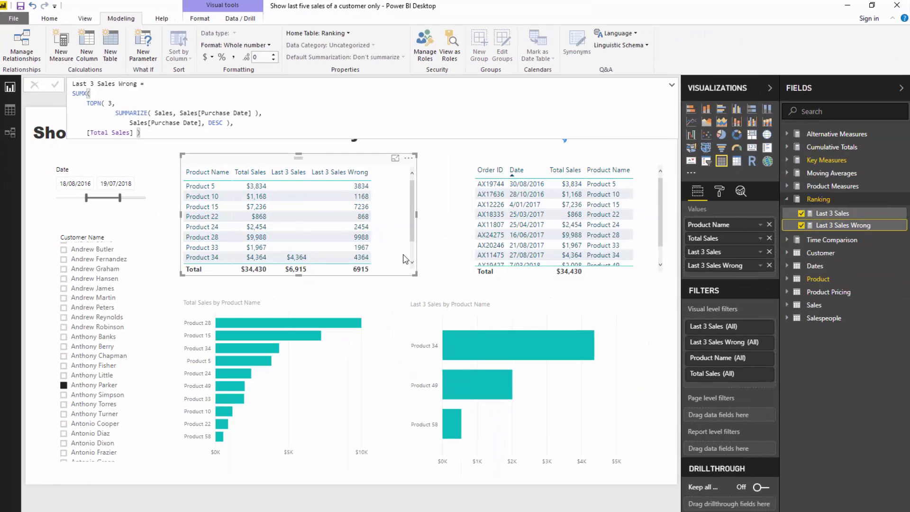
drag(414, 274, 439, 281)
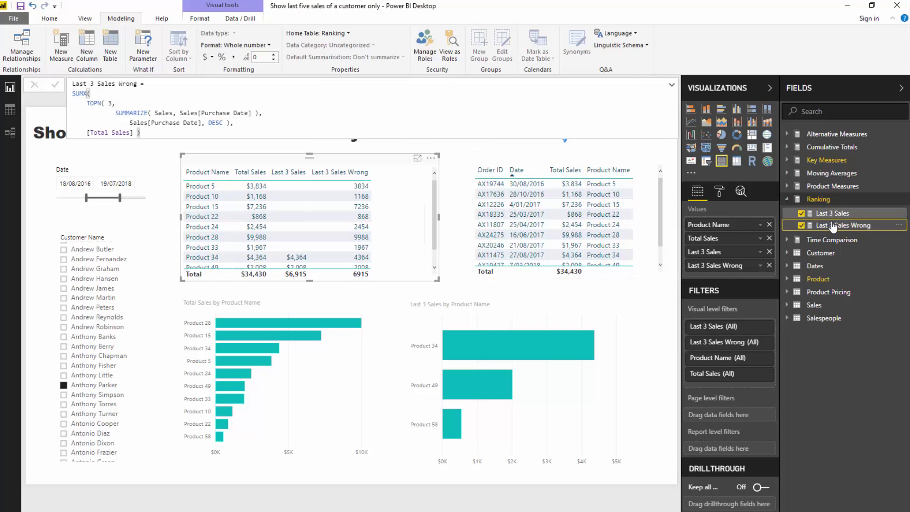
click(209, 59)
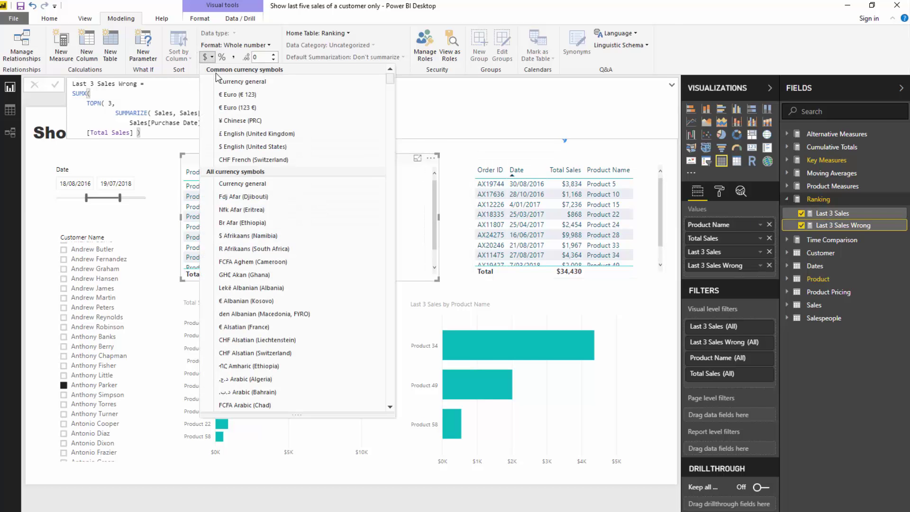
click(247, 142)
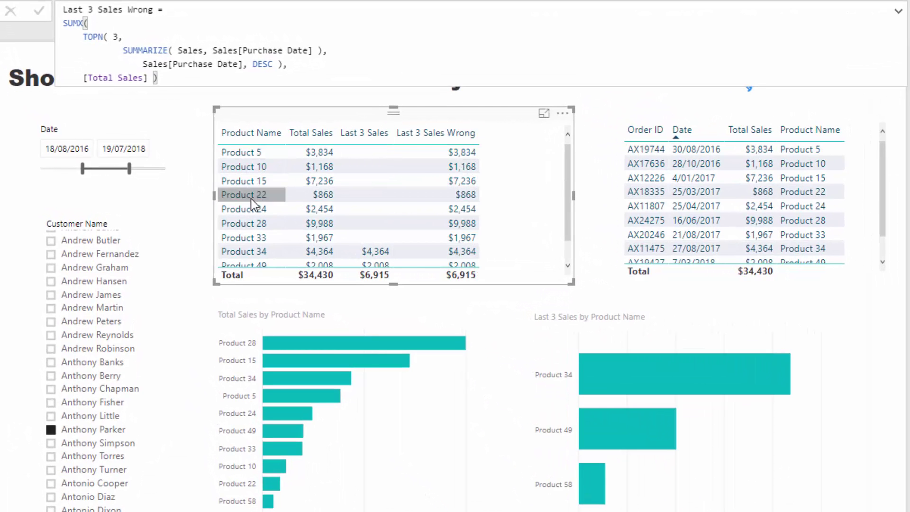
scroll(254, 186, down, 1)
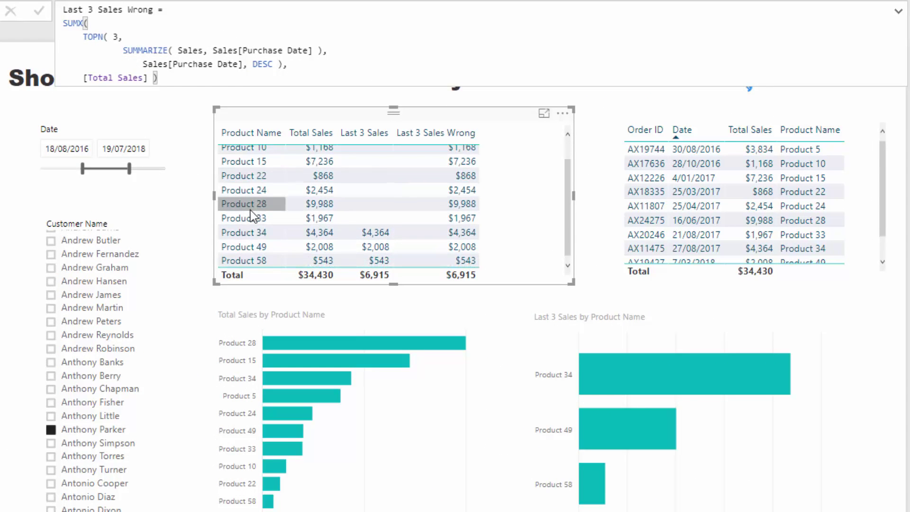
scroll(250, 209, up, 1)
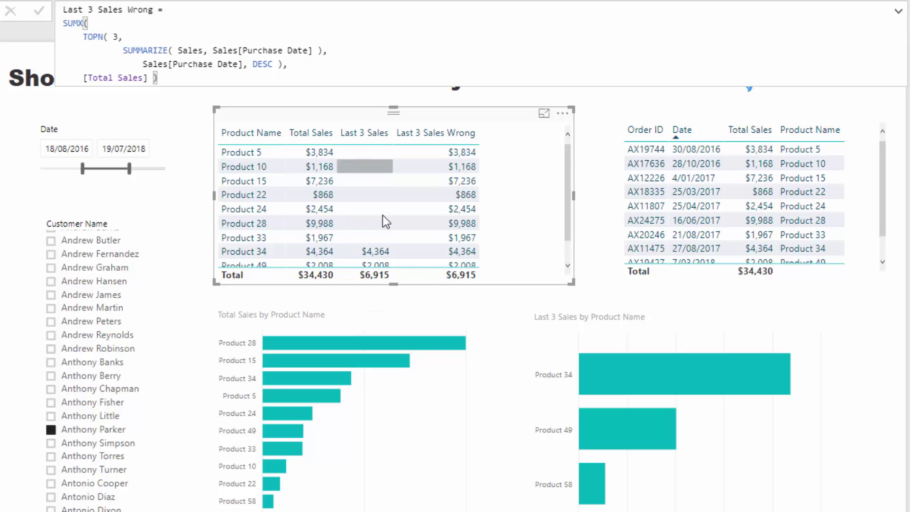
scroll(455, 256, down, 2)
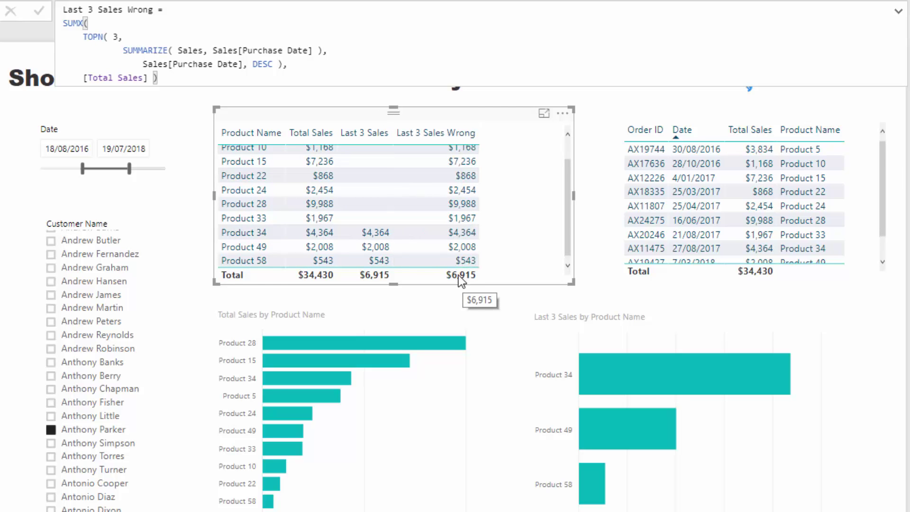
click(124, 50)
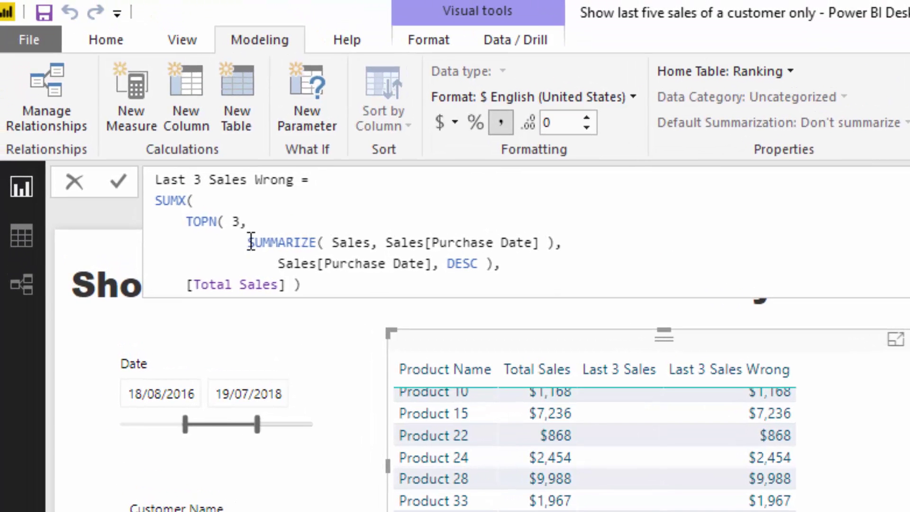
click(777, 351)
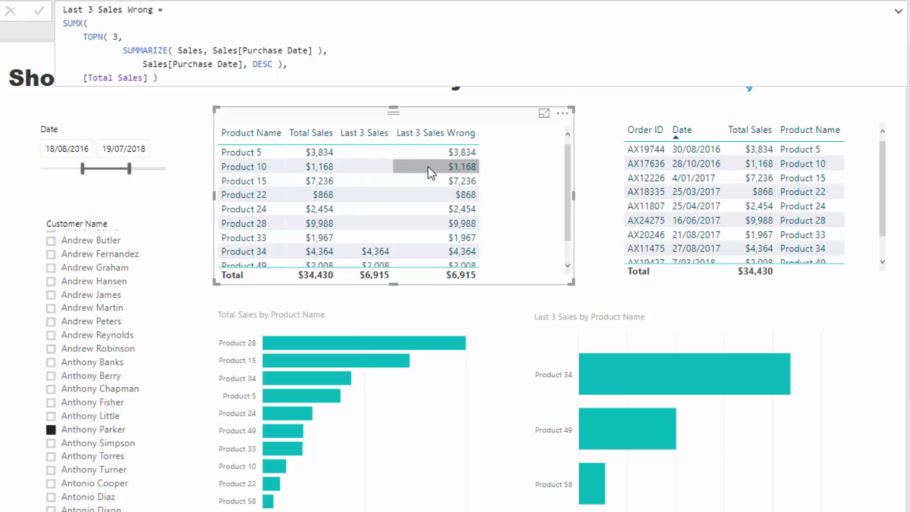
click(83, 35)
click(157, 38)
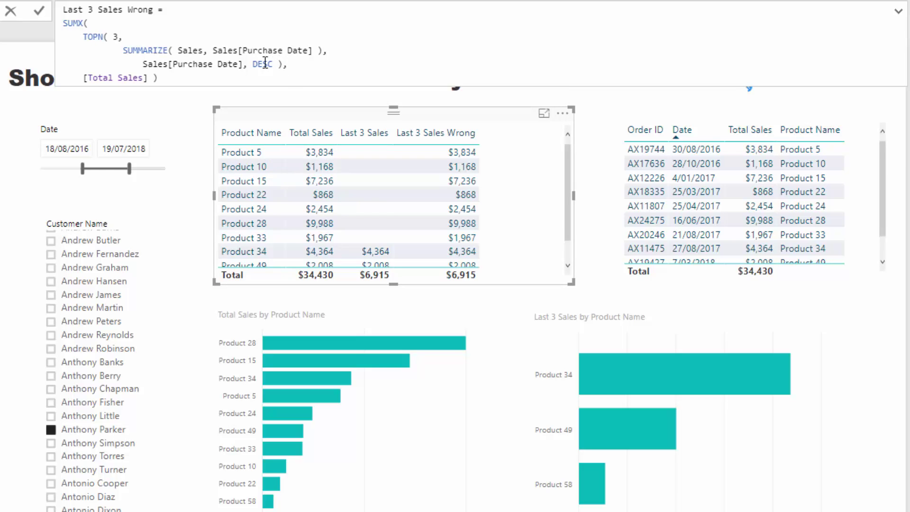
drag(114, 35, 128, 35)
drag(153, 78, 72, 78)
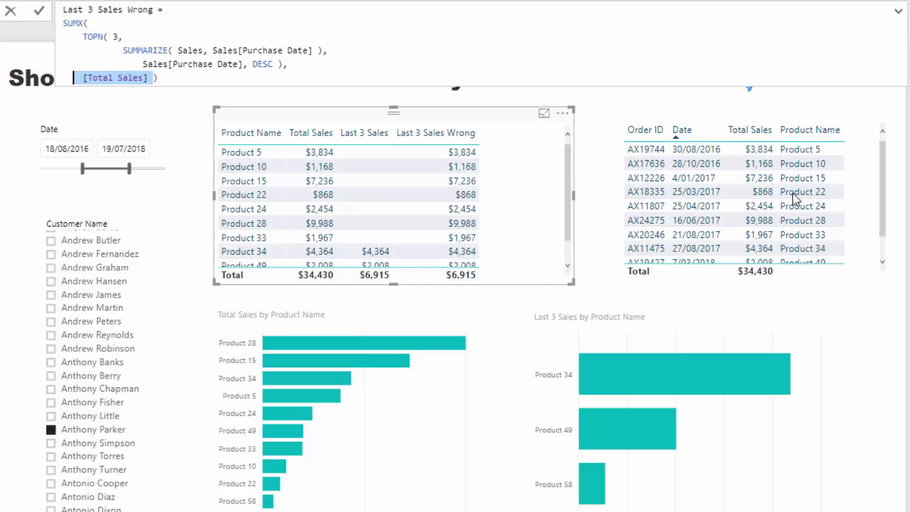
click(242, 152)
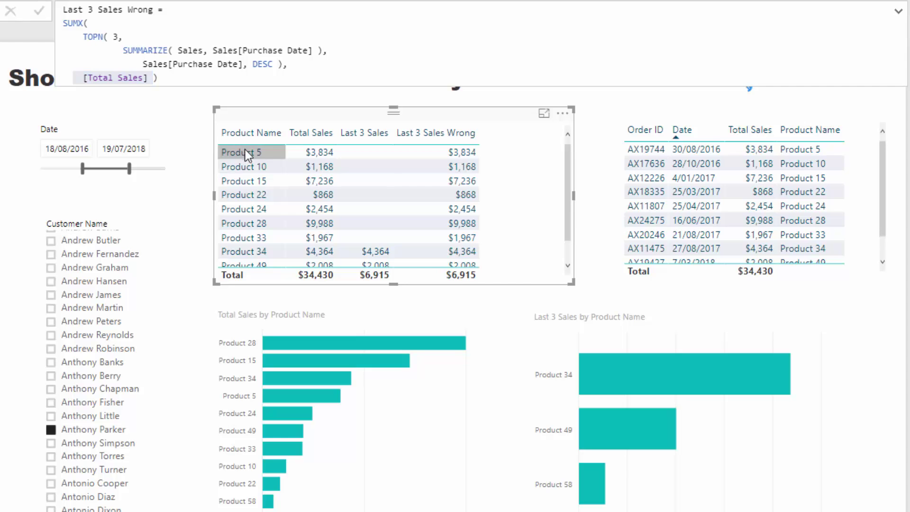
click(253, 151)
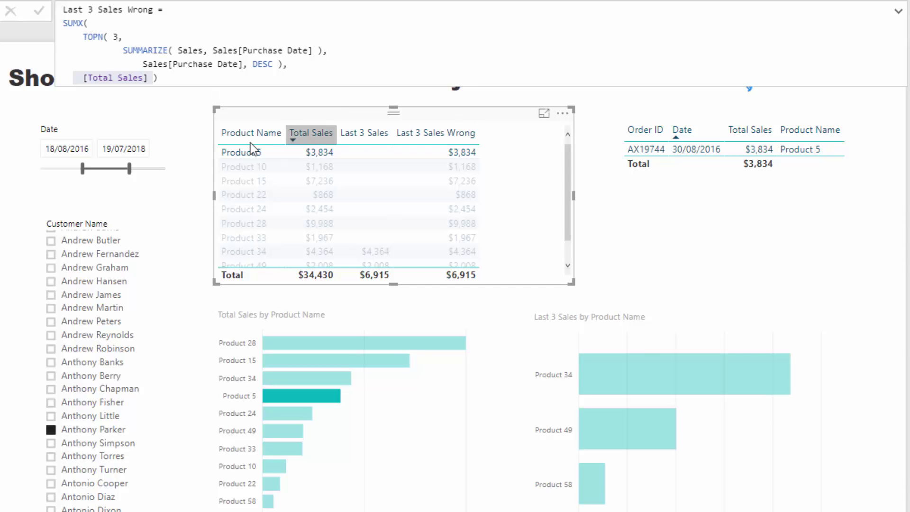
click(230, 152)
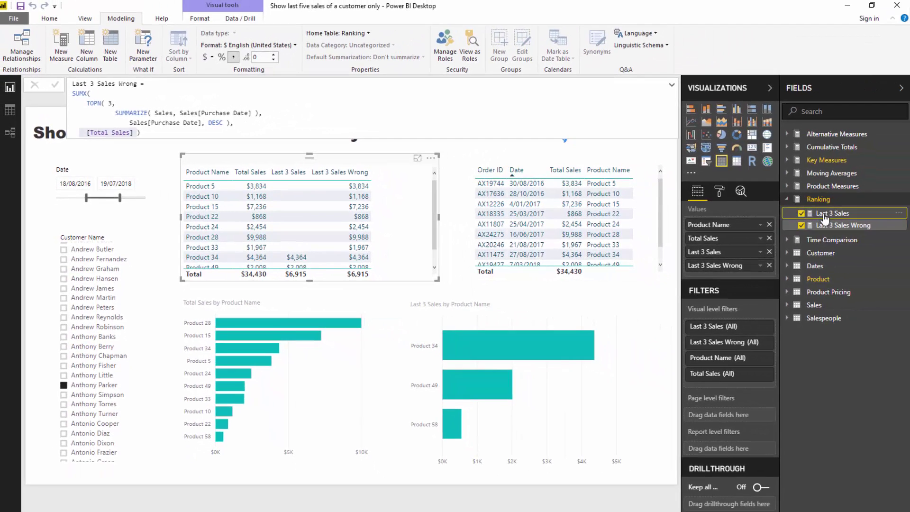
Step: Show the Last 3 Sales formula, highlighting SUMMARIZE arguments, CALCULATETABLE, ALL('Product') and TOPN( 3,
click(824, 214)
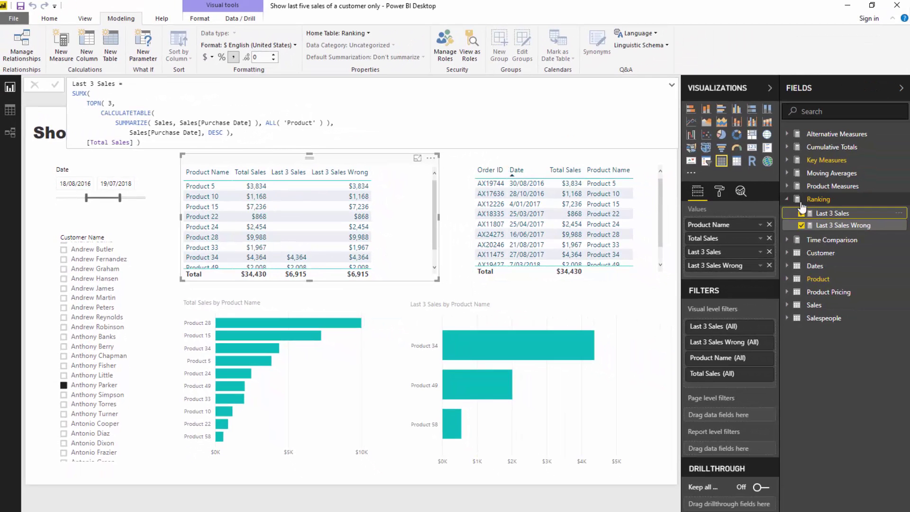
drag(149, 123, 224, 123)
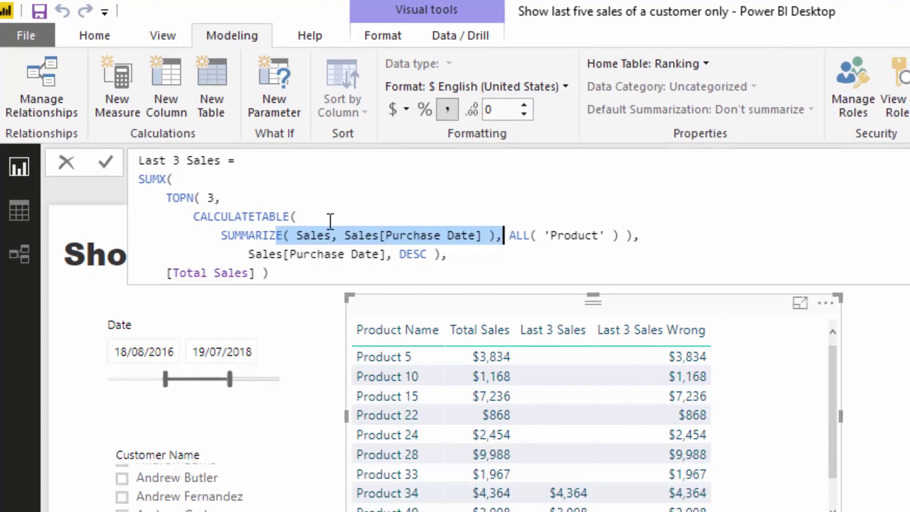
click(149, 115)
drag(332, 243, 217, 243)
drag(571, 264, 695, 264)
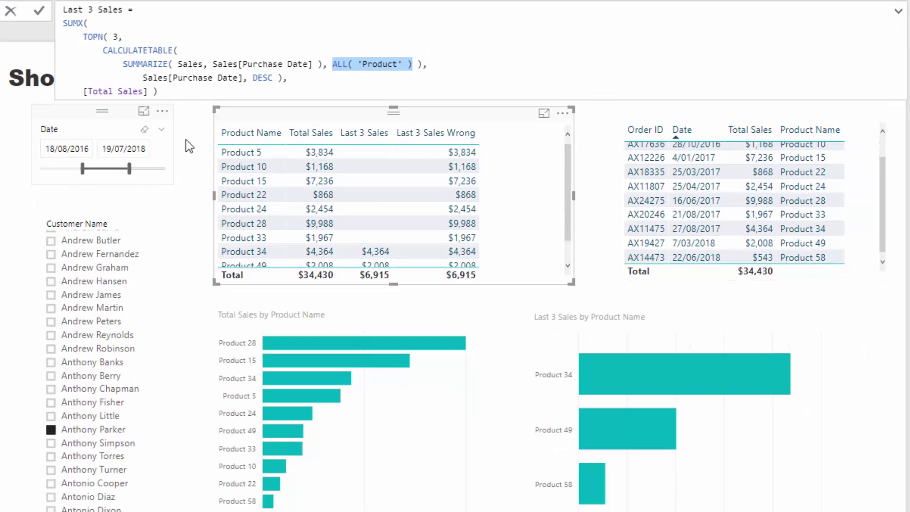
drag(123, 37, 80, 36)
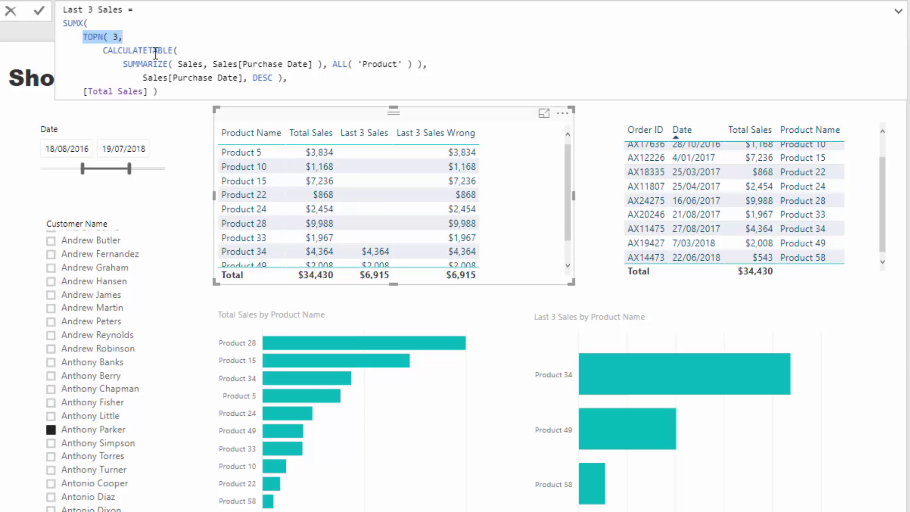
scroll(783, 170, up, 1)
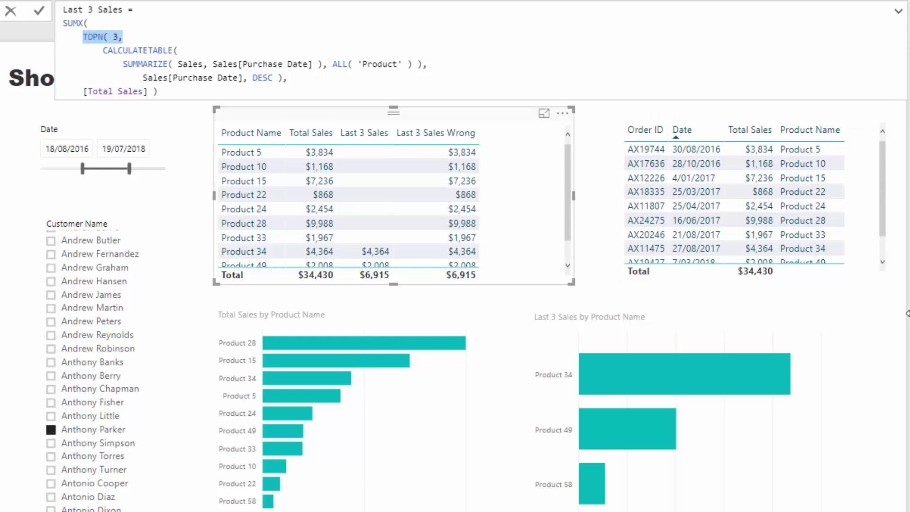
click(825, 117)
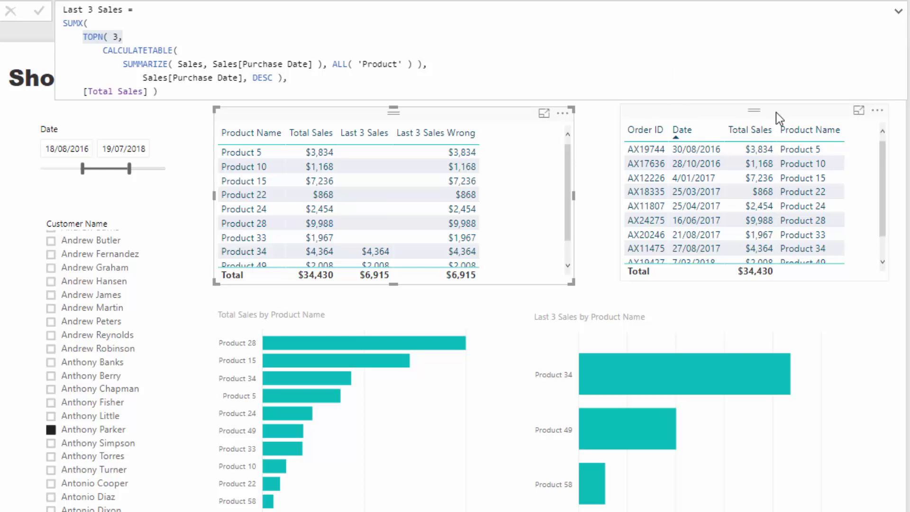
click(246, 195)
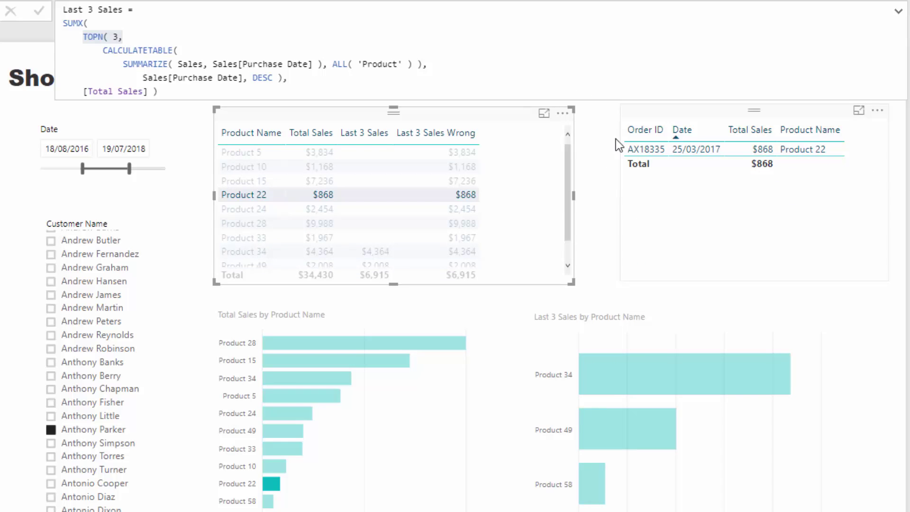
click(246, 194)
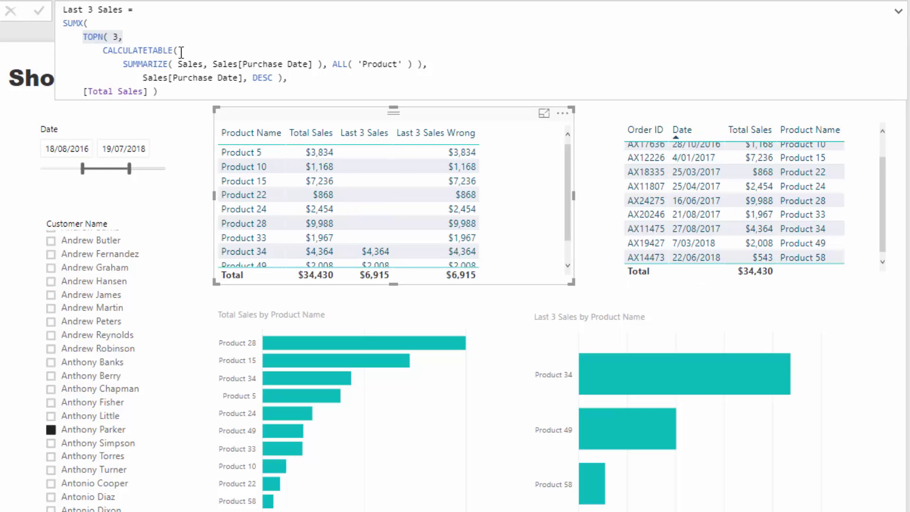
drag(178, 50, 113, 49)
drag(123, 64, 419, 63)
click(333, 64)
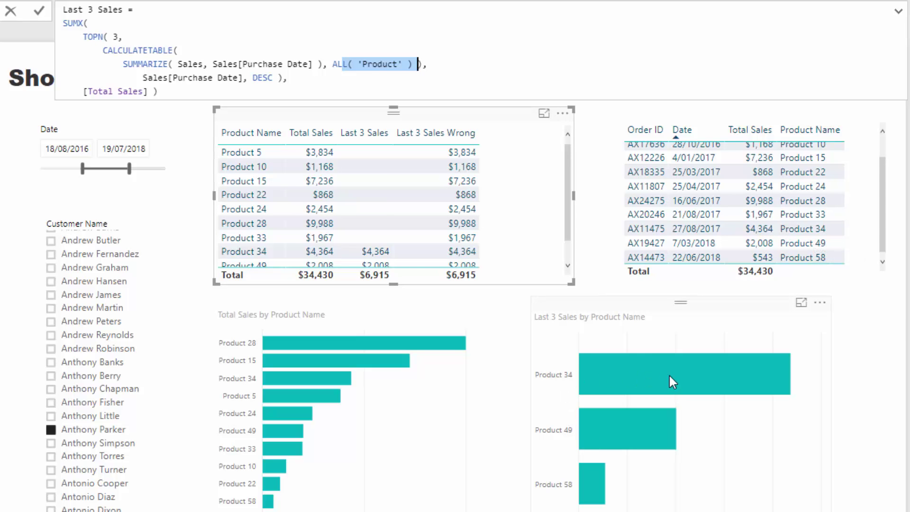
mouse_move(669, 375)
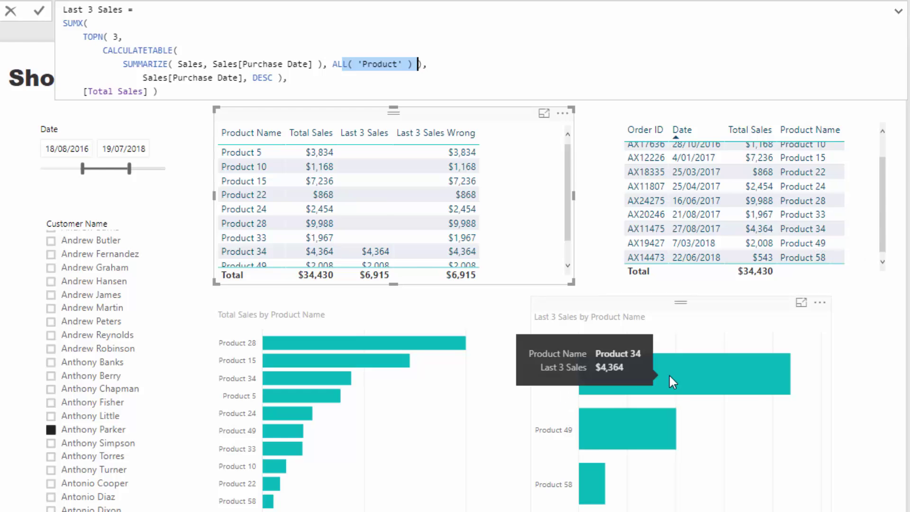
scroll(379, 223, down, 2)
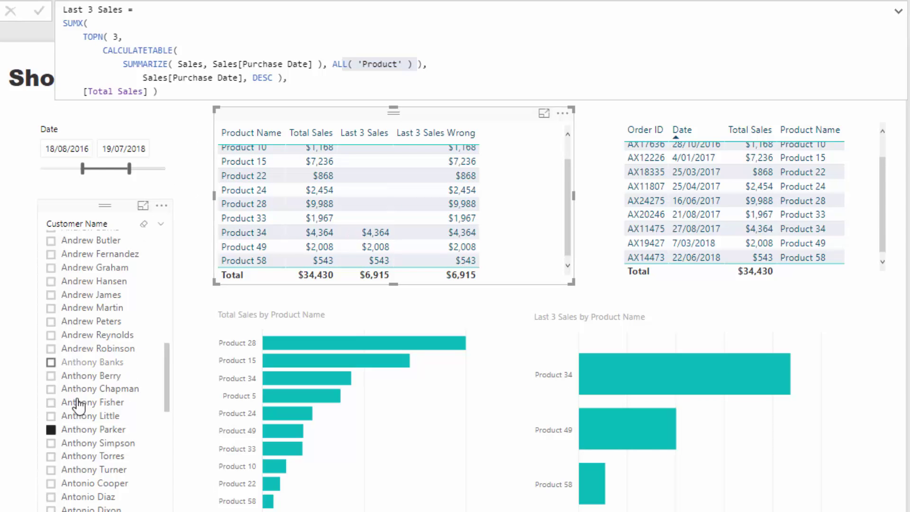
Step: Switch the Customer Name slicer to a different customer
click(51, 362)
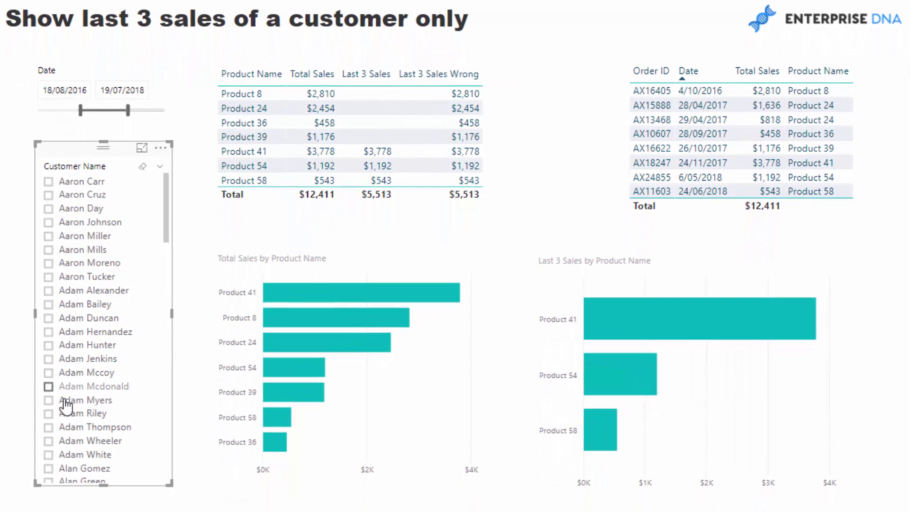
click(49, 413)
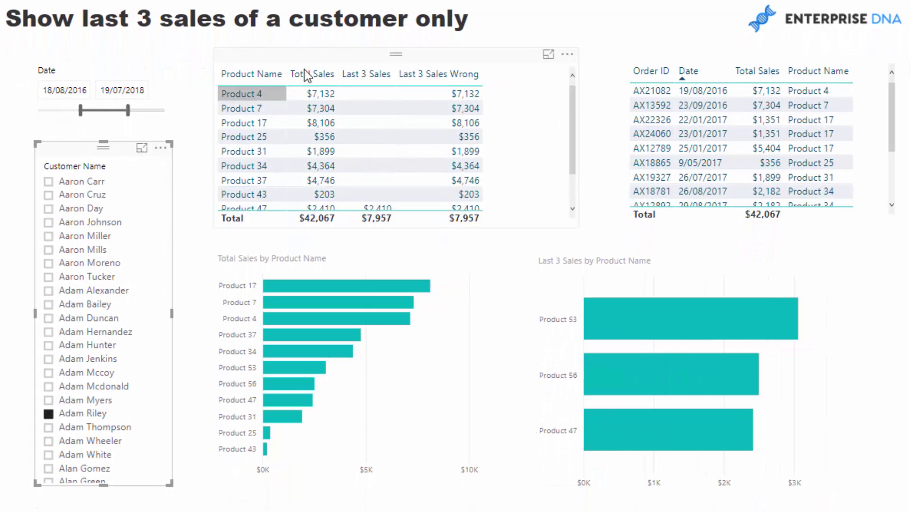
scroll(377, 144, down, 1)
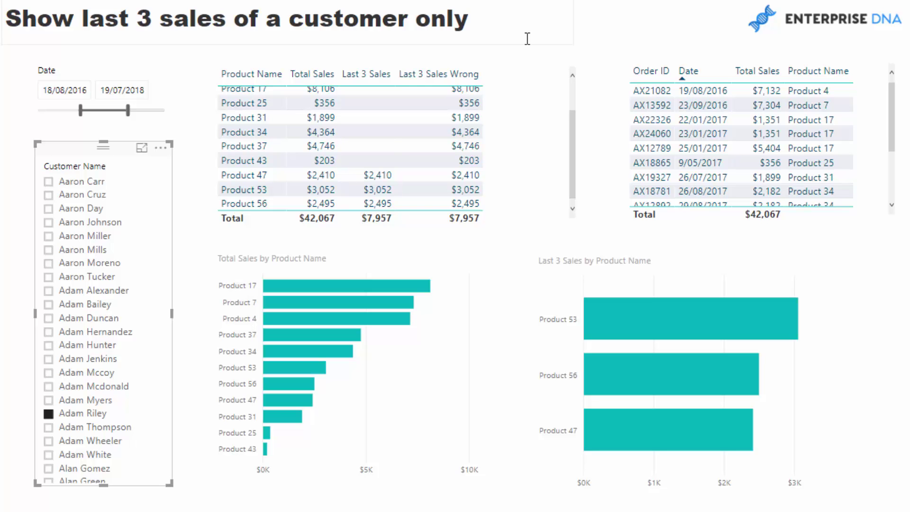
click(572, 29)
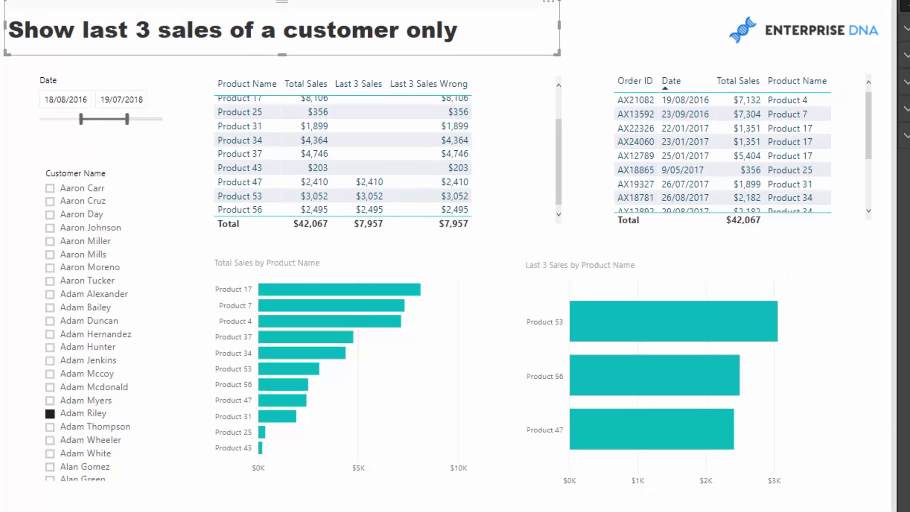
Step: Compare the Last 3 Sales and Last 3 Sales Wrong formulas, then close the measure editor
click(832, 214)
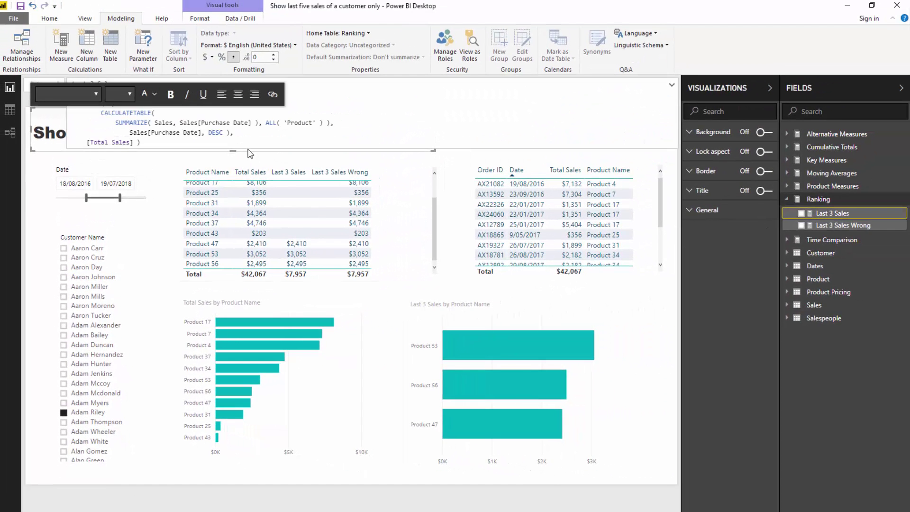
click(140, 142)
click(843, 226)
click(832, 214)
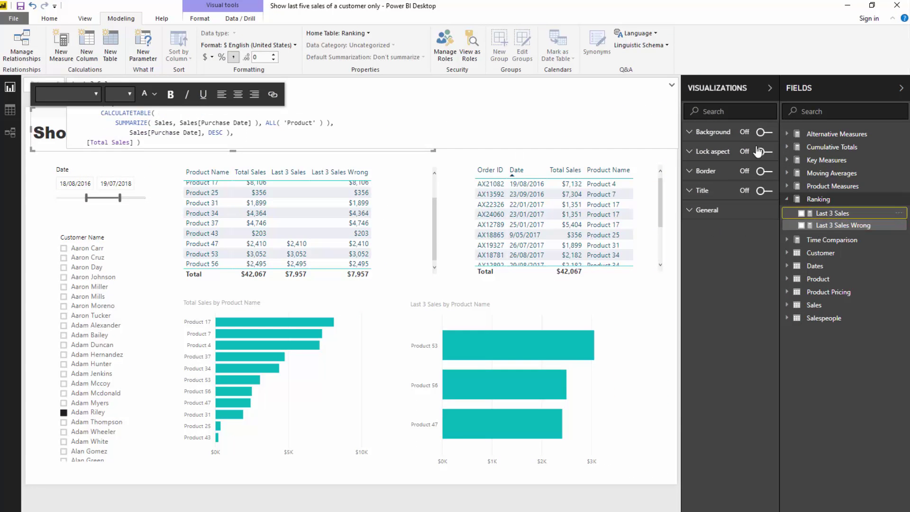
click(450, 203)
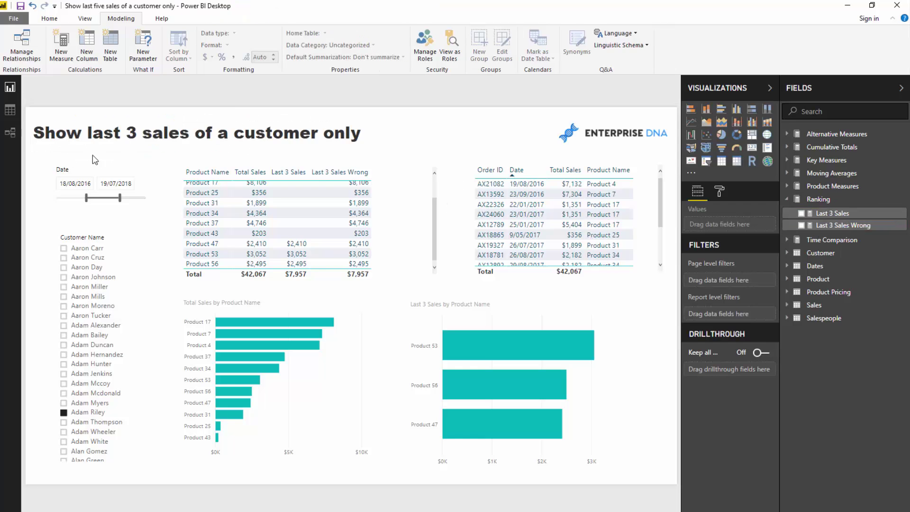
Step: Append ' by Product' to the Last 3 Sales measure name and commit it
click(848, 215)
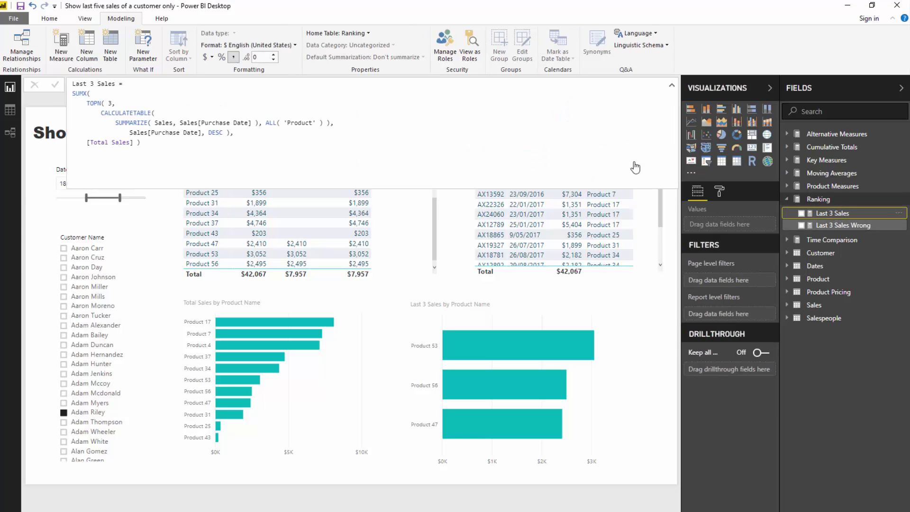
drag(140, 143, 64, 83)
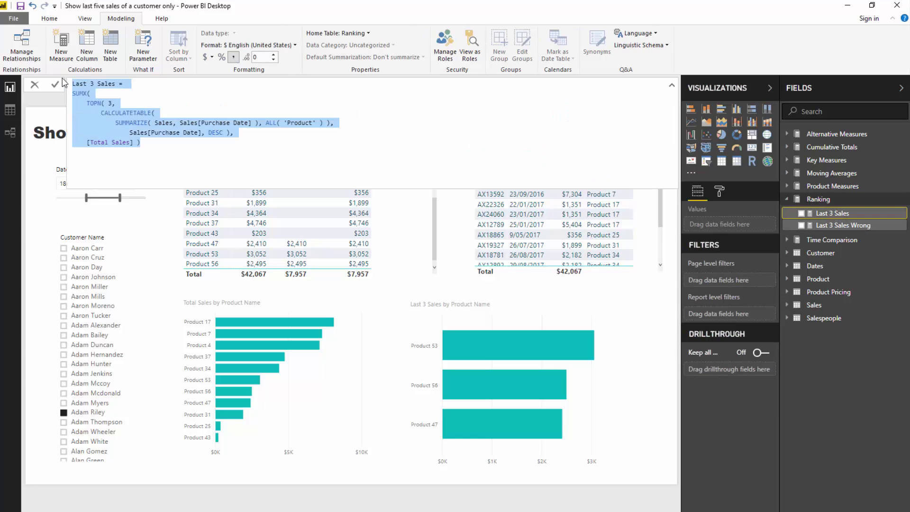
click(98, 83)
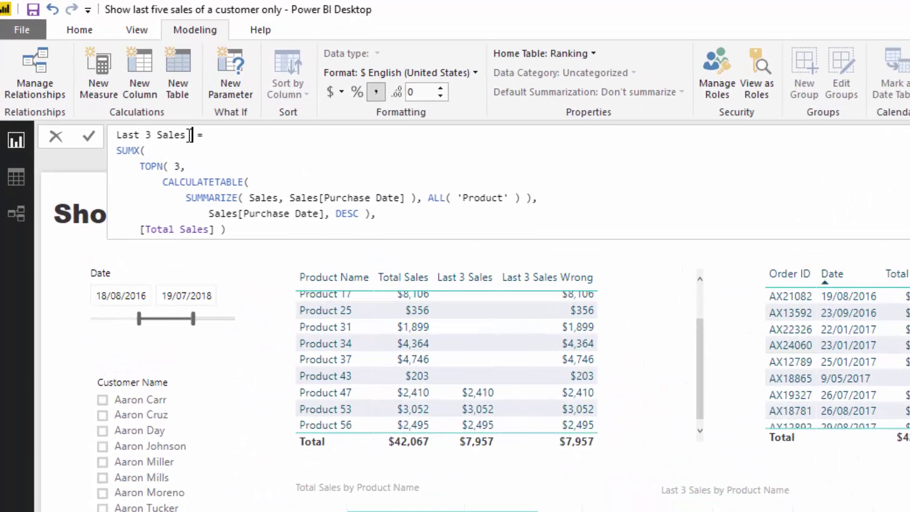
text(by  )
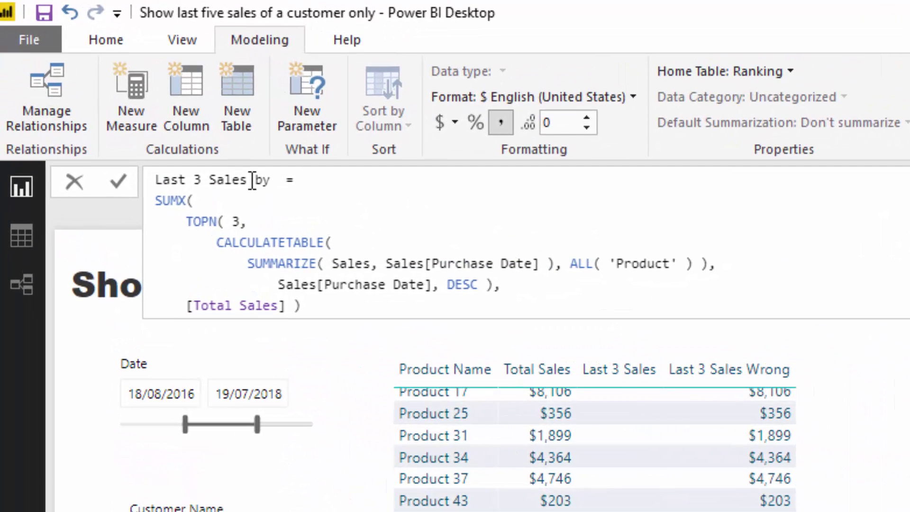
text(Product)
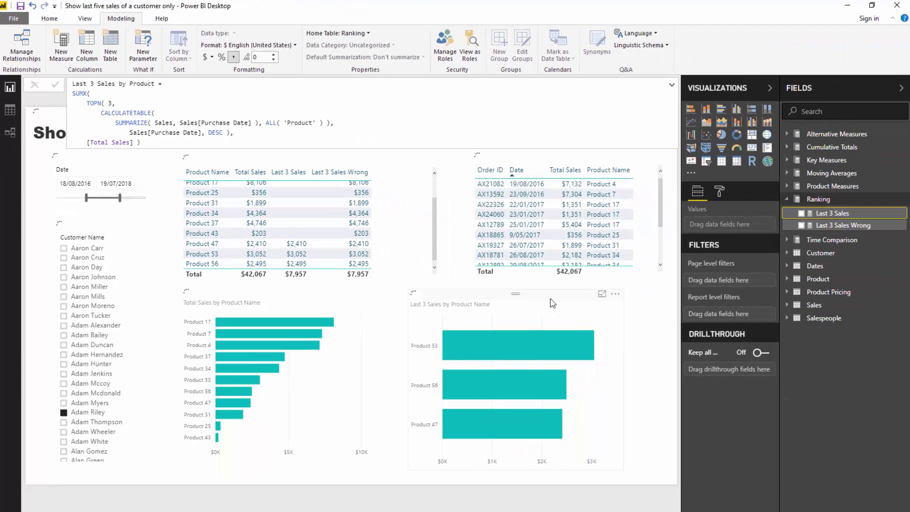
click(552, 303)
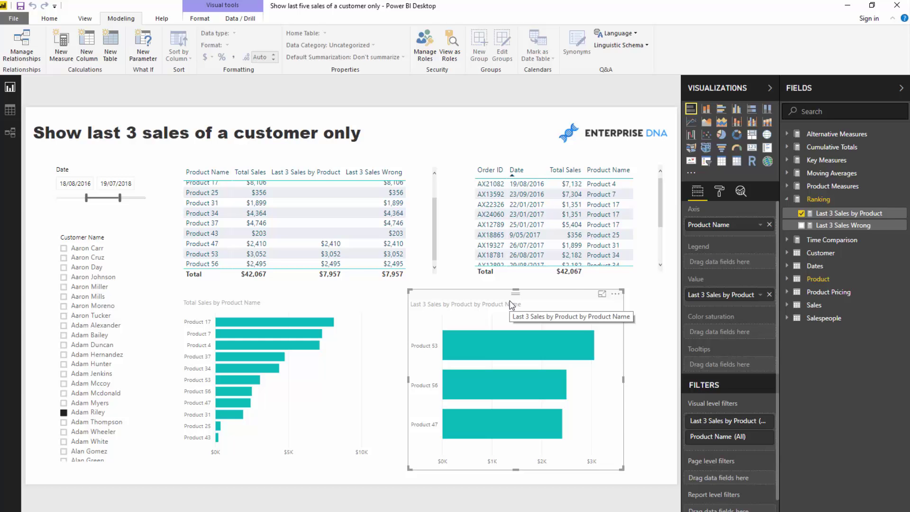
Step: Expand the Last 3 Sales by Product formula and highlight its SUMX and CALCULATETABLE calls
click(827, 213)
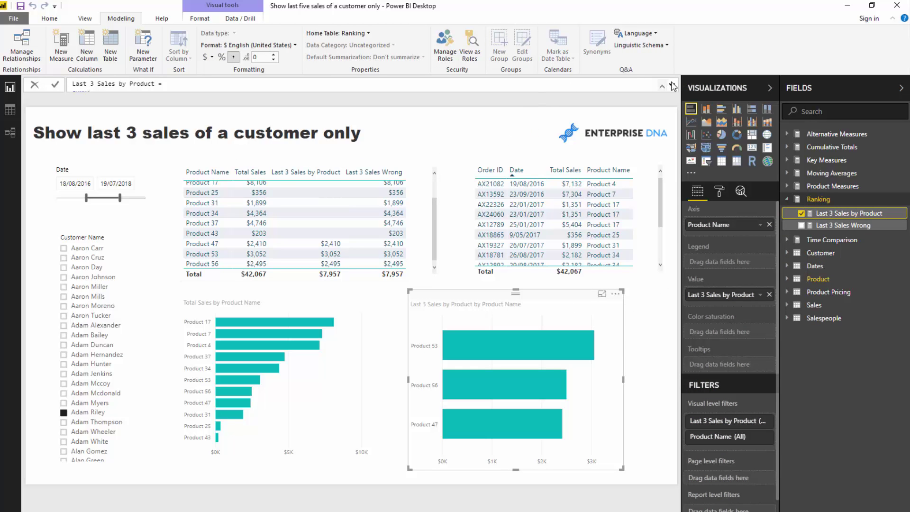
click(671, 85)
drag(90, 94, 117, 105)
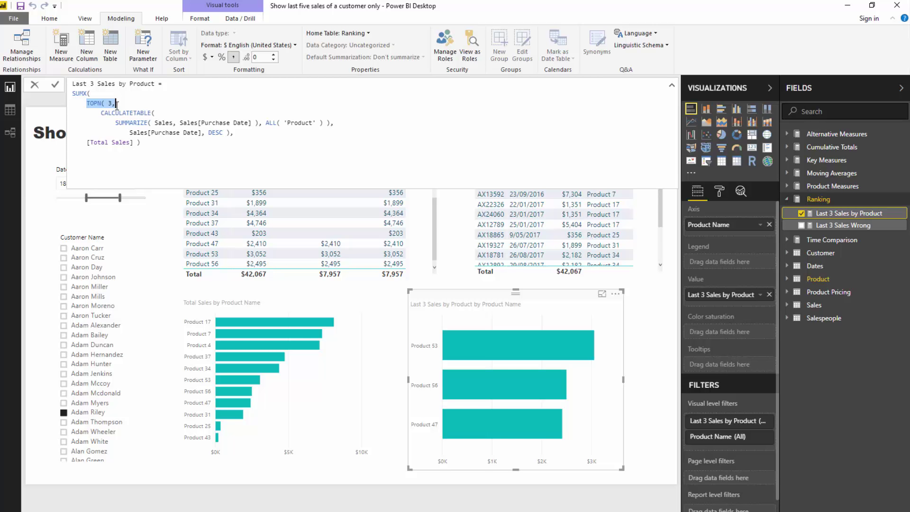
drag(101, 113, 179, 115)
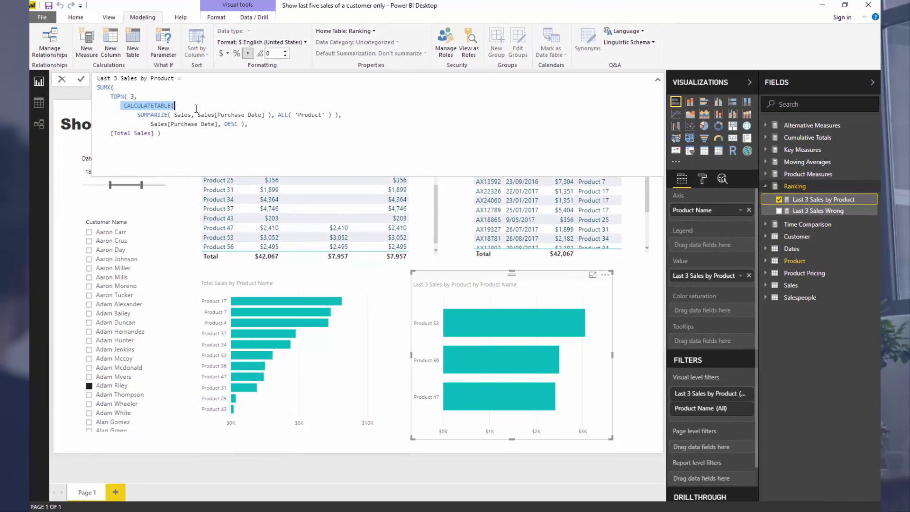